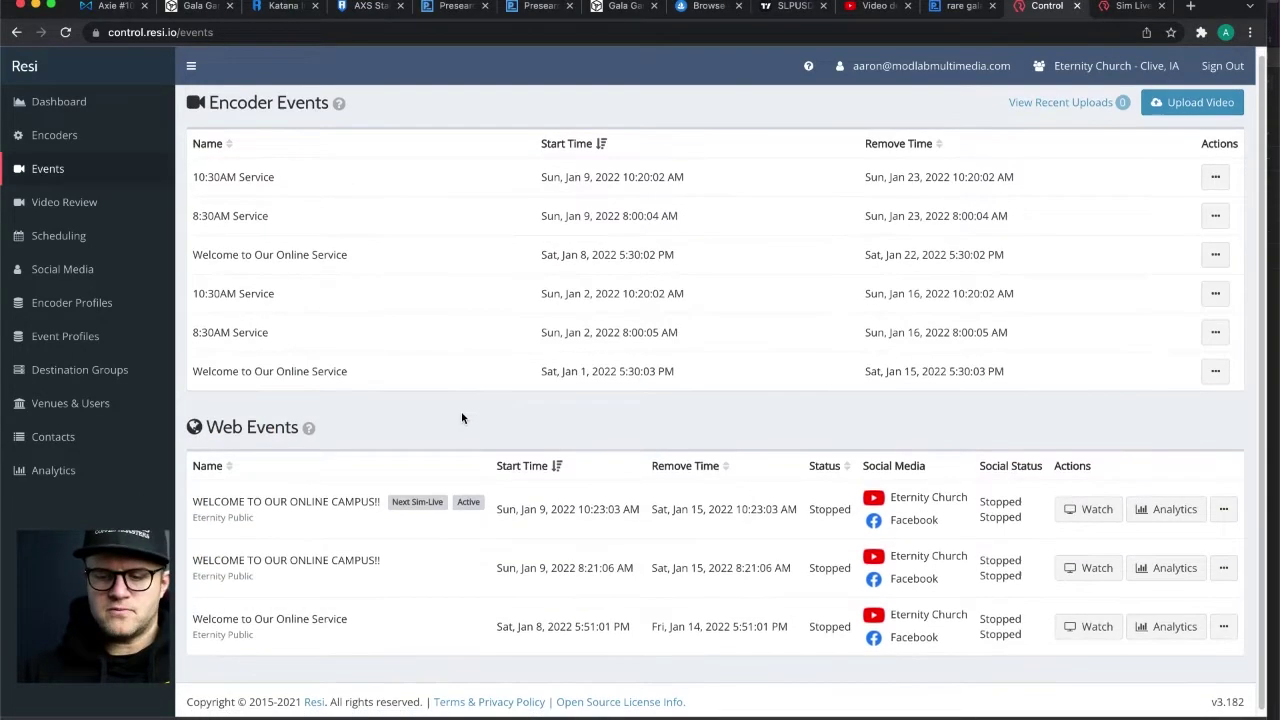
Open the web event that started Sunday, January 9, 2022 at 8:21:06 AM from the events list for watching.
scroll(462, 418, "down", 1)
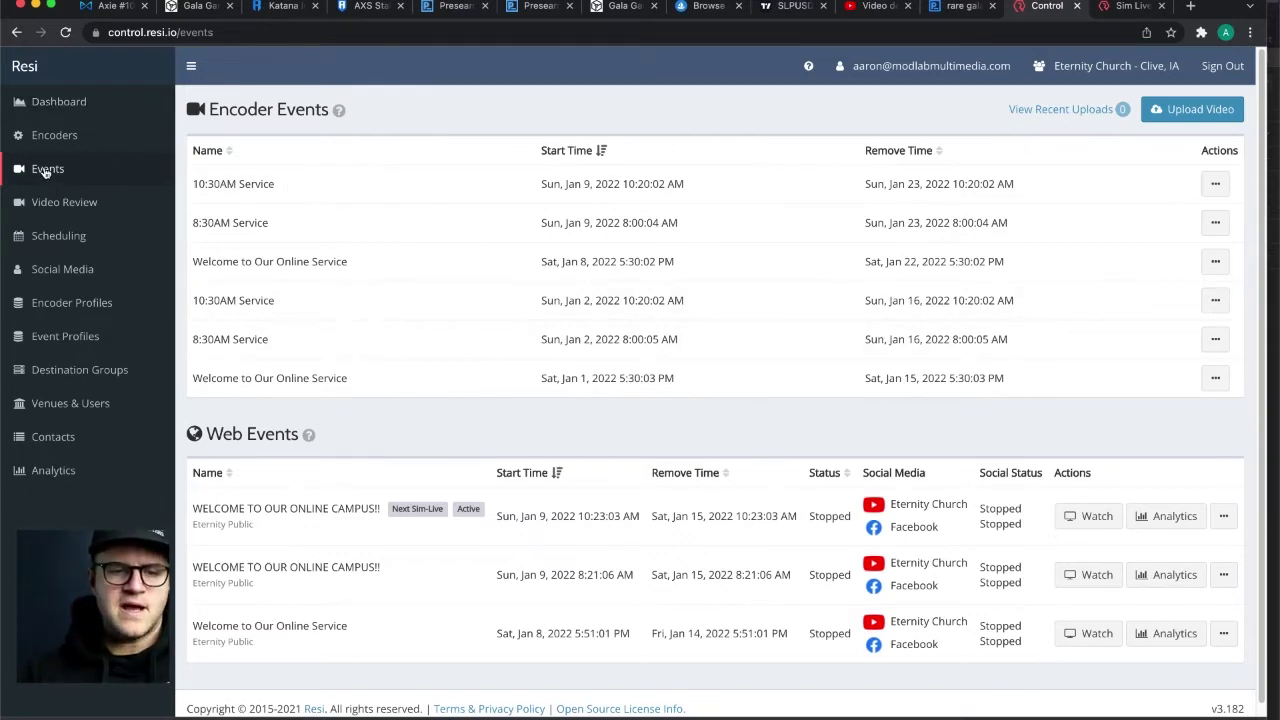
left_click(50, 104)
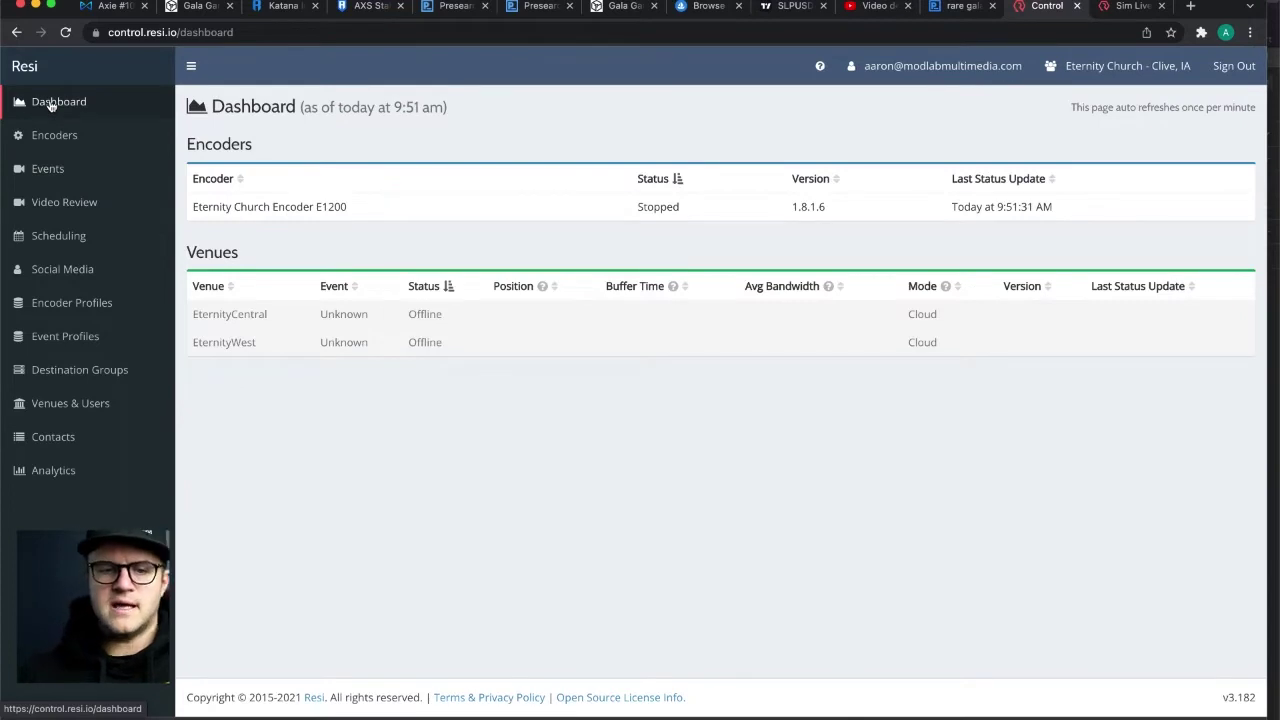
left_click(50, 170)
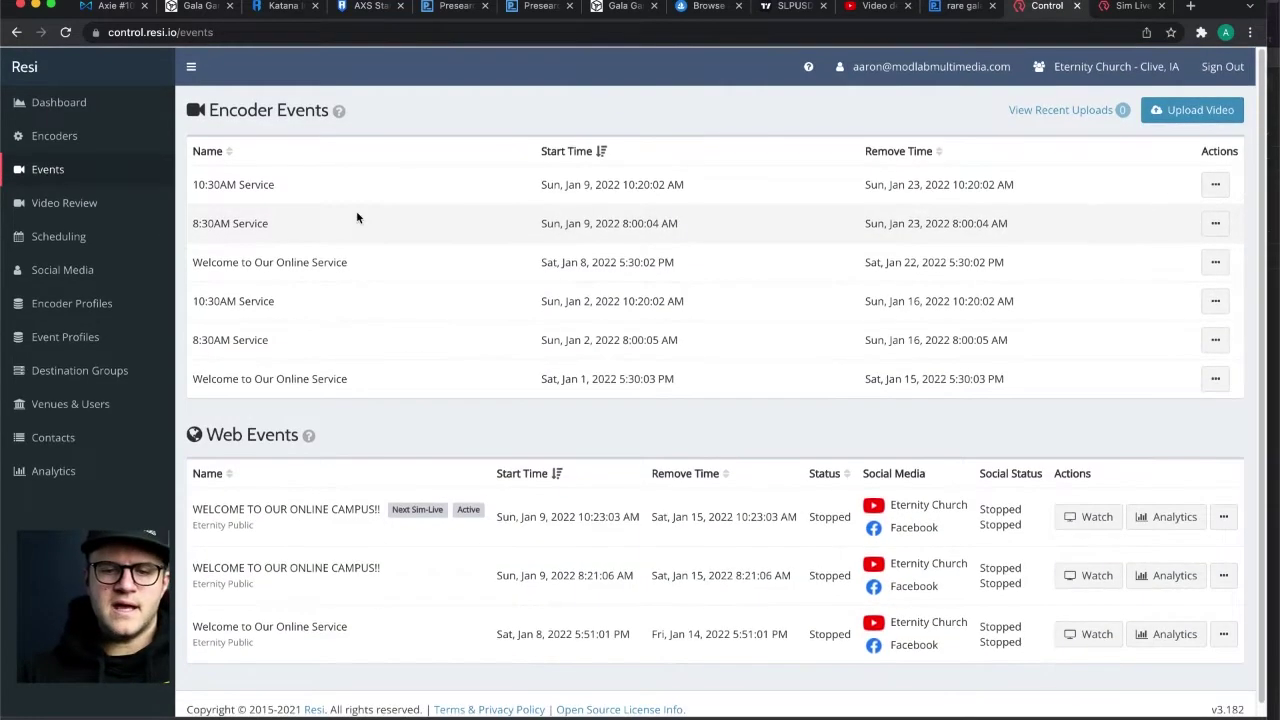
scroll(397, 211, "down", 1)
scroll(397, 211, "up", 1)
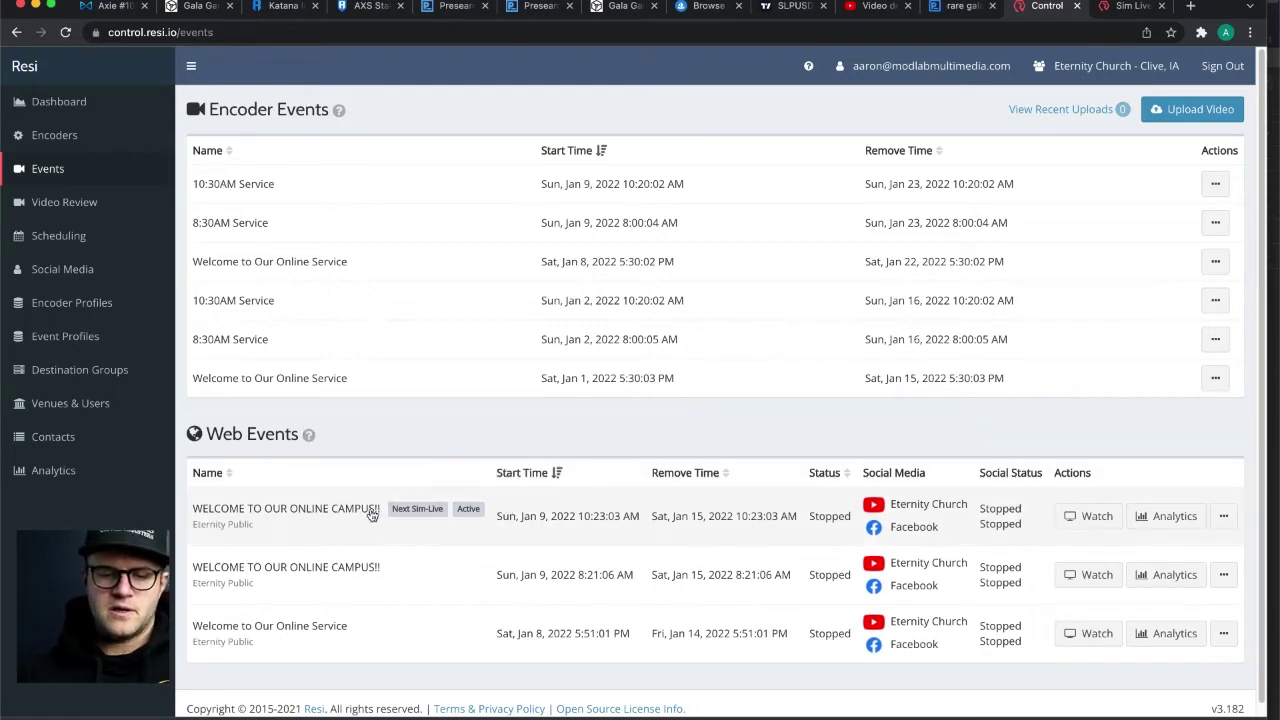
mouse_move(455, 515)
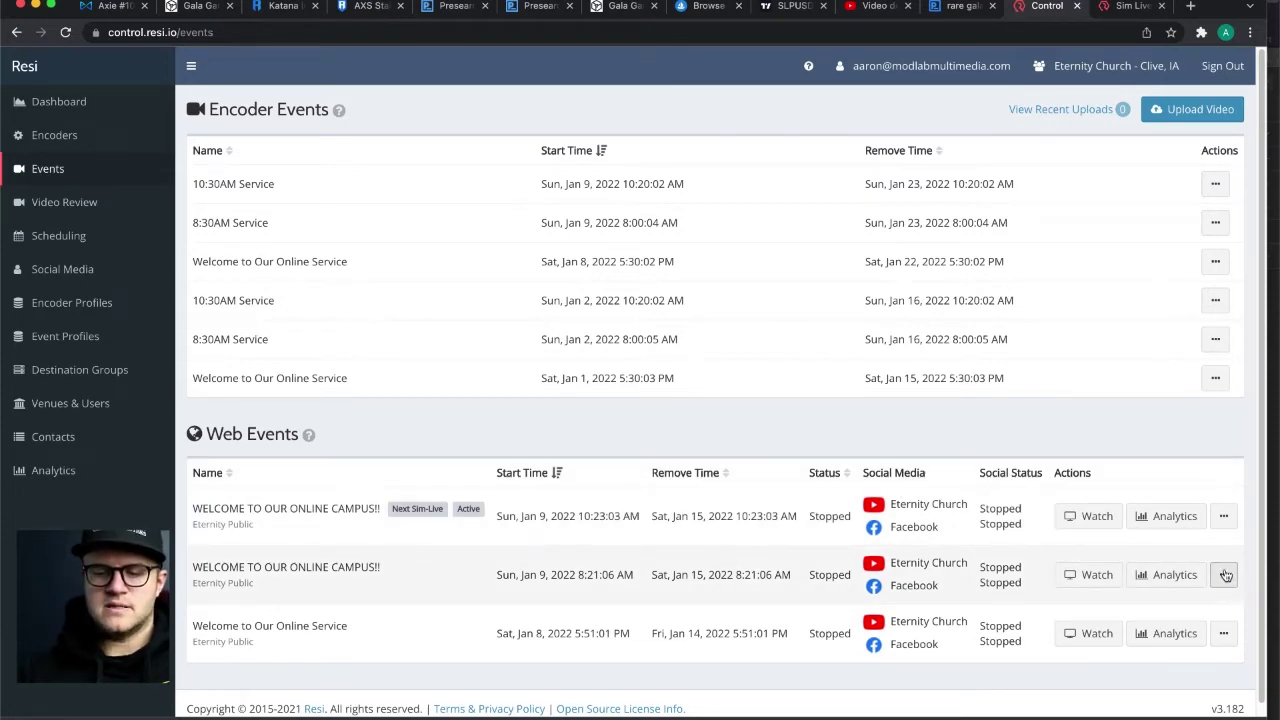
left_click(1090, 575)
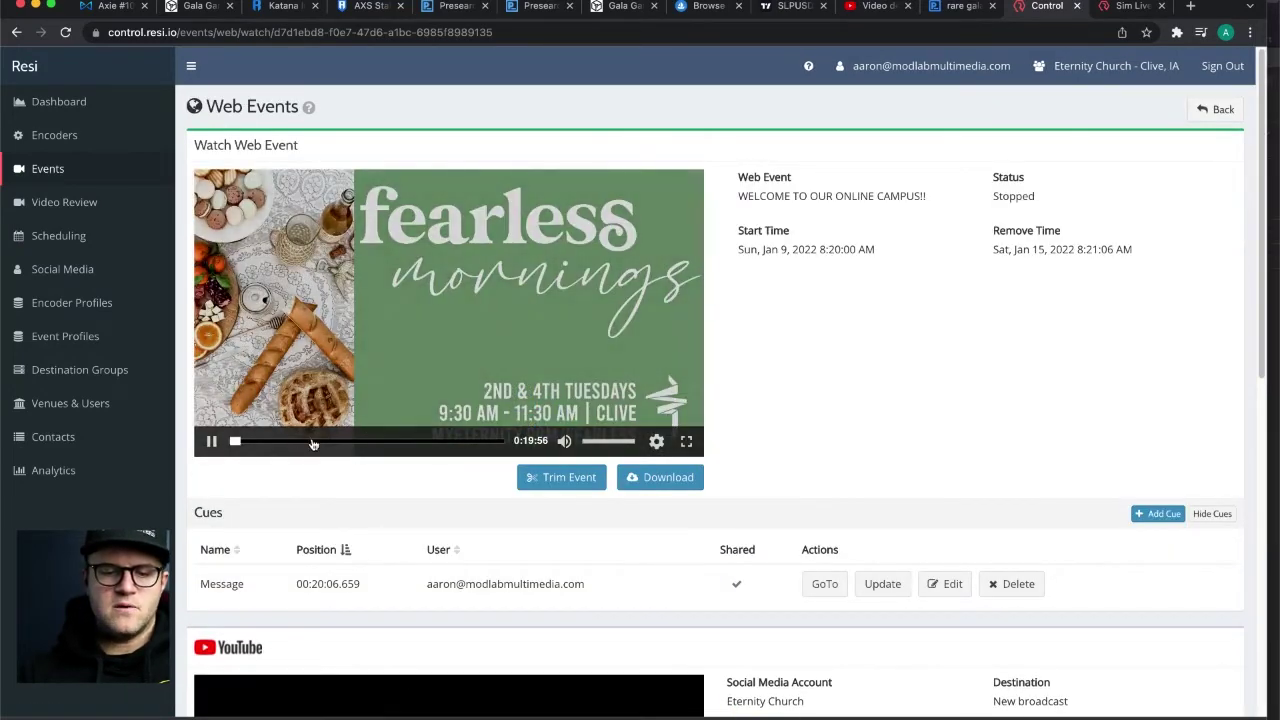
Scrub through the first part of the service recording, pause it at about 1:14:25, and look over the event page.
left_click_drag(301, 449, 376, 449)
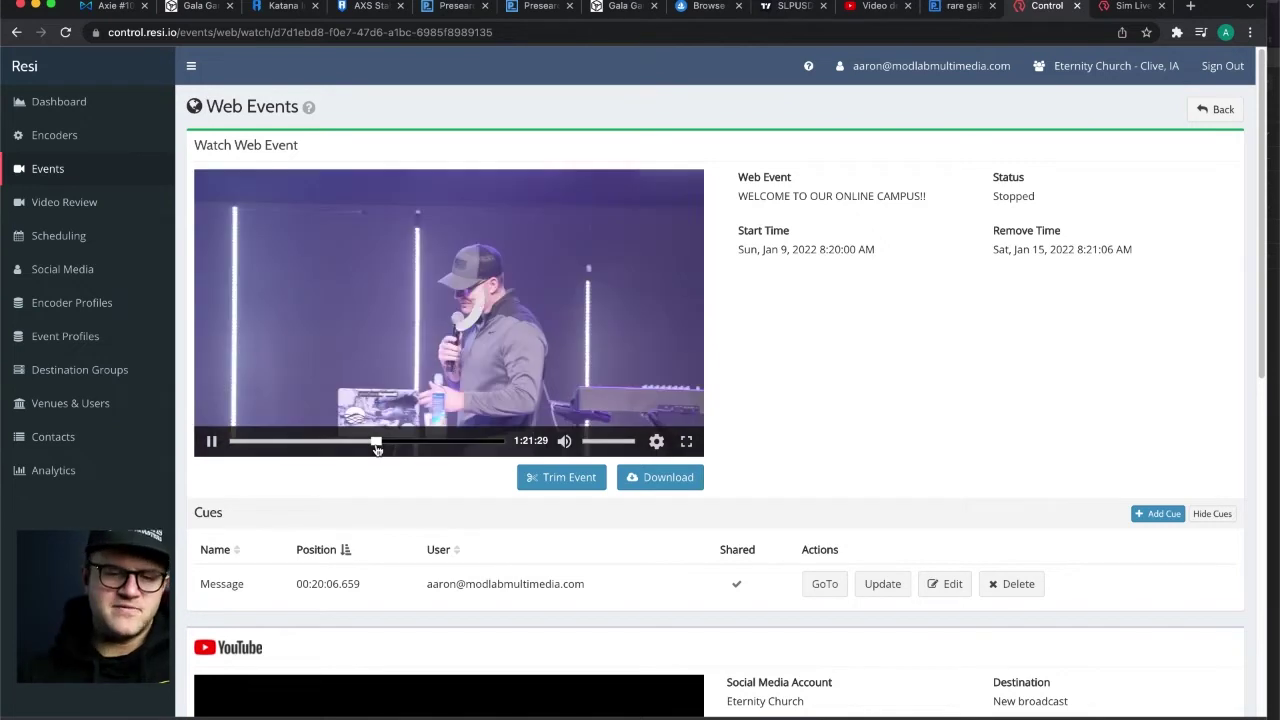
left_click_drag(378, 449, 361, 444)
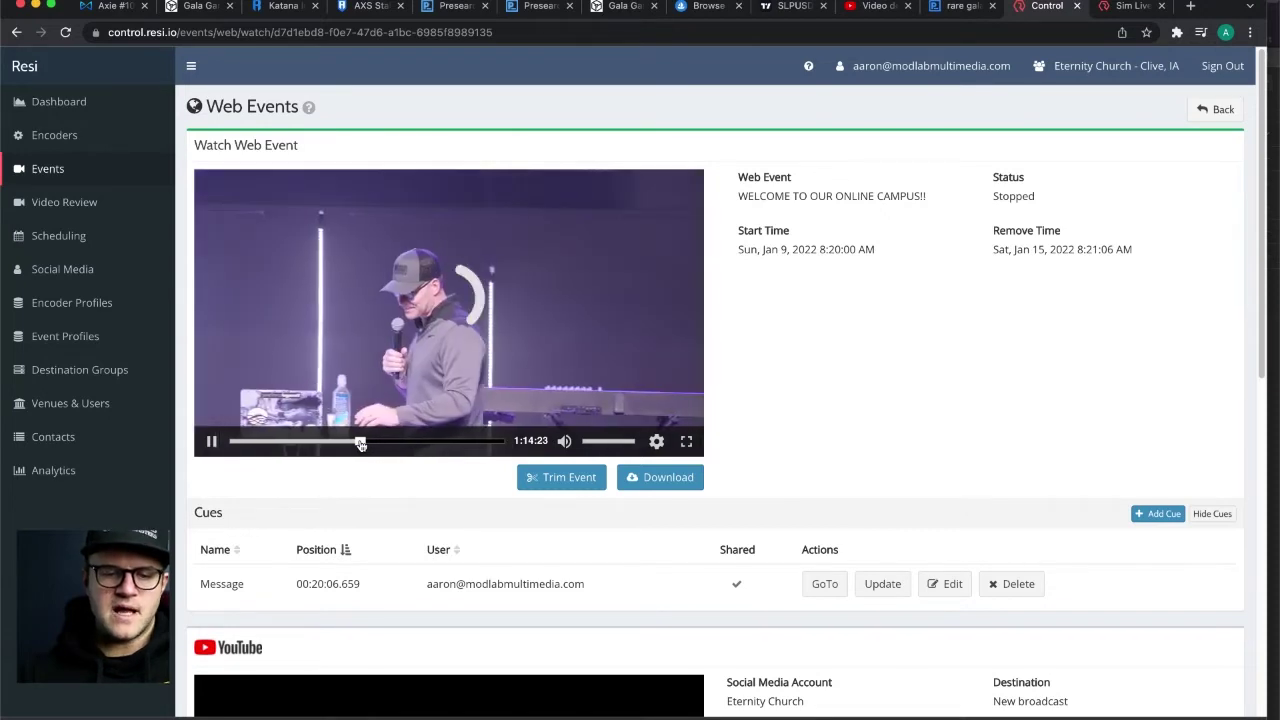
left_click(212, 441)
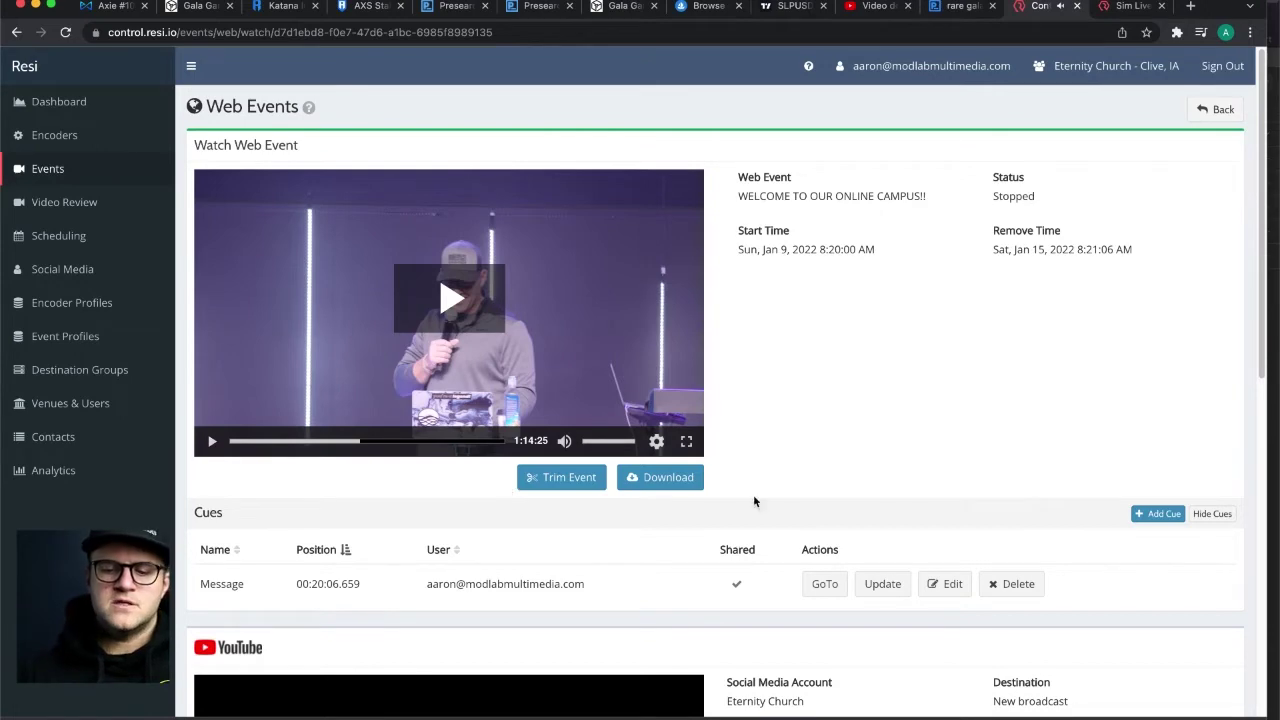
scroll(954, 451, "down", 3)
scroll(817, 403, "up", 3)
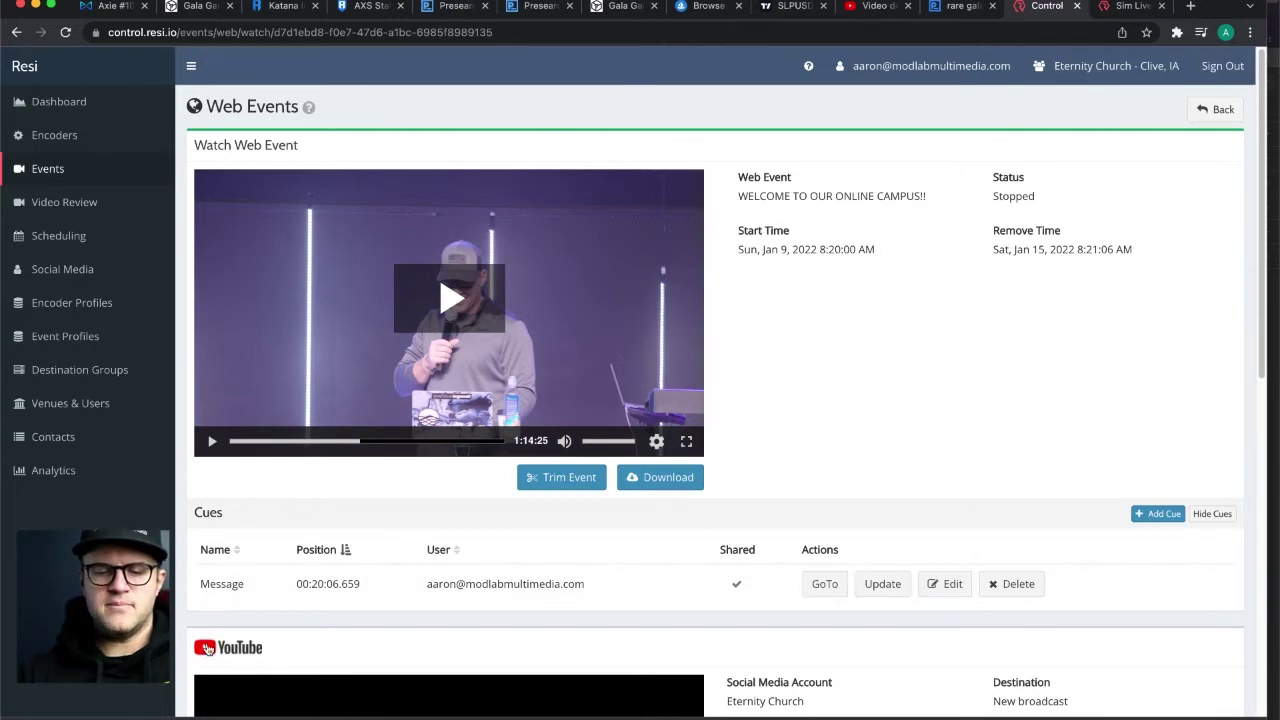
Find the end of the message in the recording and pause playback at 1:53:01.
left_click(467, 446)
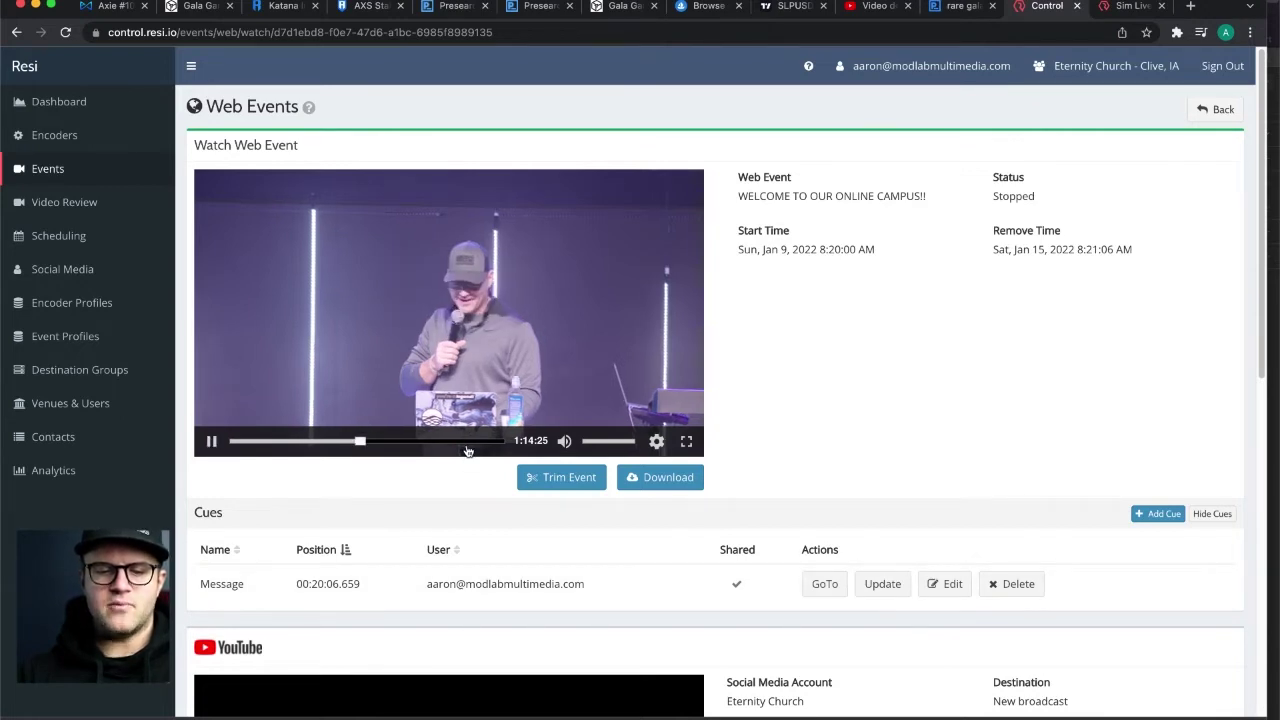
left_click(470, 441)
left_click_drag(470, 441, 449, 444)
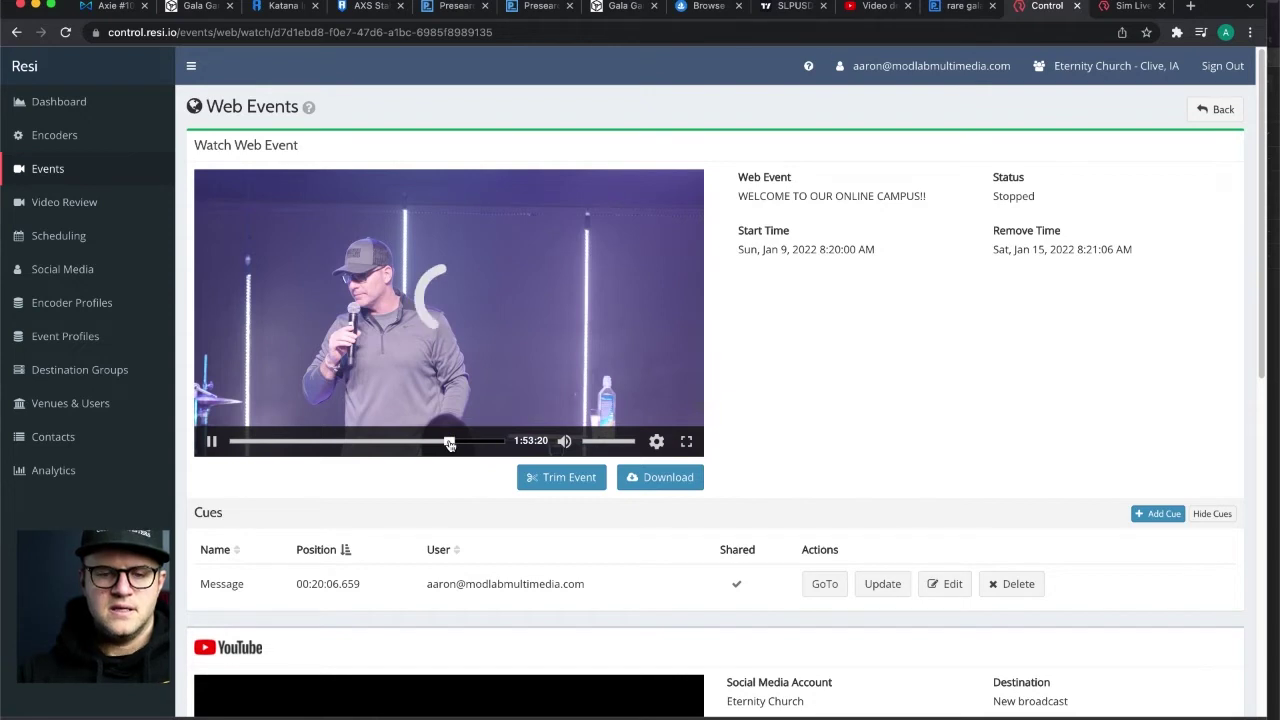
left_click_drag(449, 444, 446, 444)
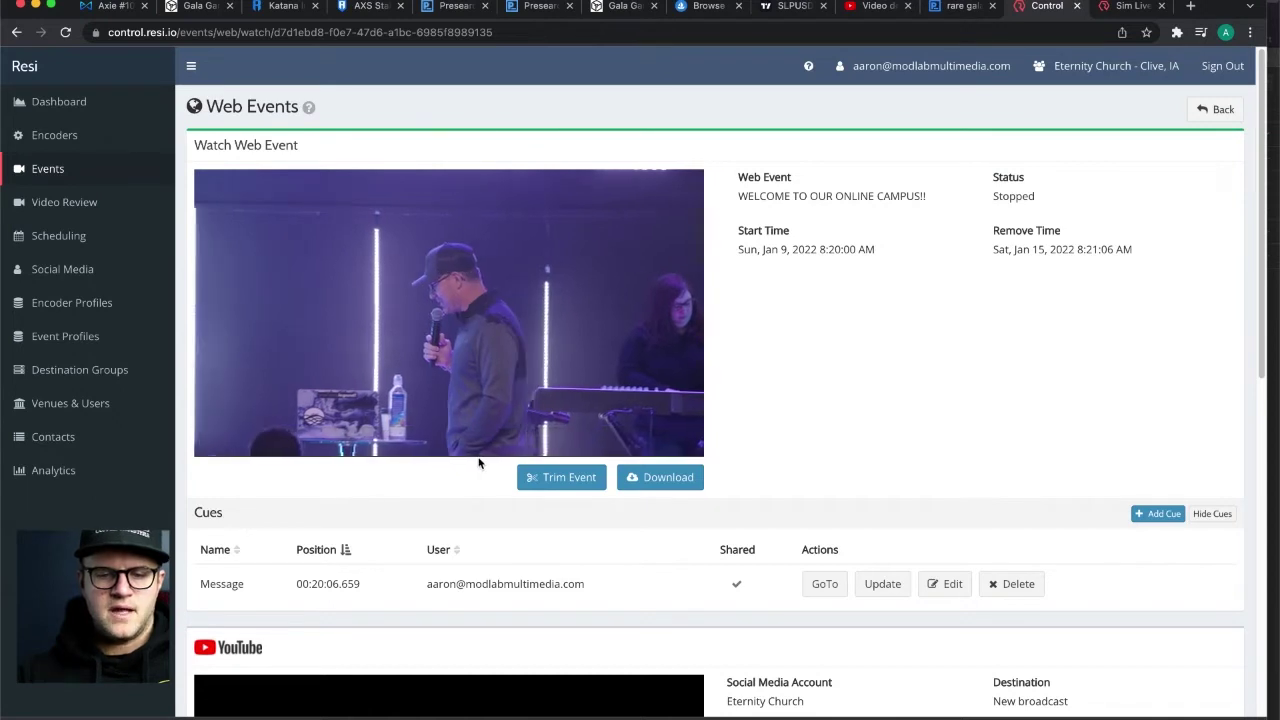
left_click_drag(447, 446, 453, 446)
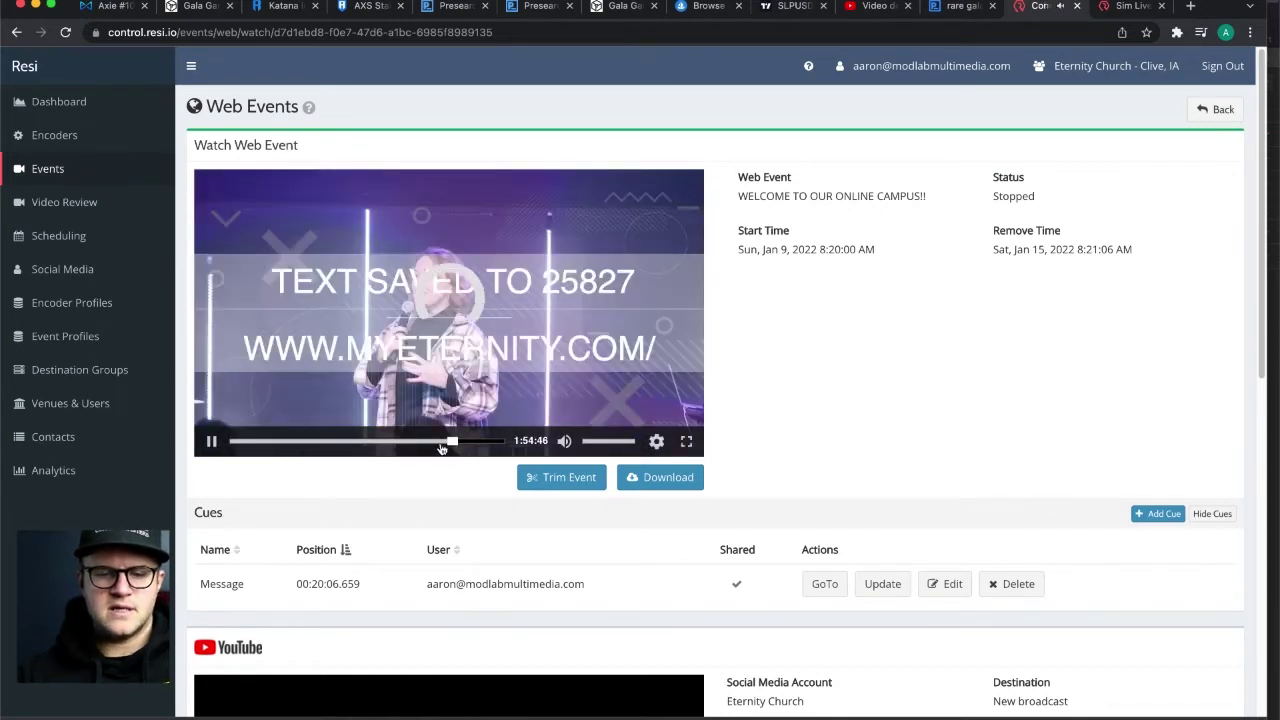
left_click_drag(453, 443, 448, 443)
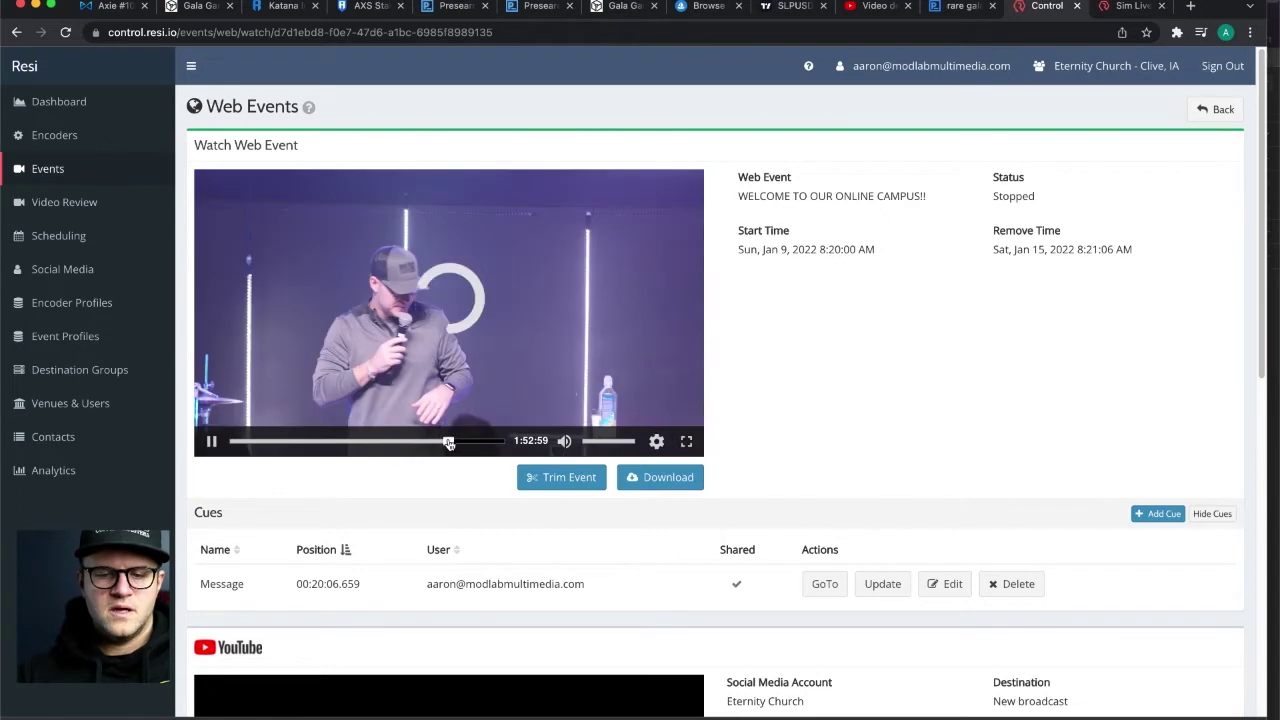
left_click(211, 441)
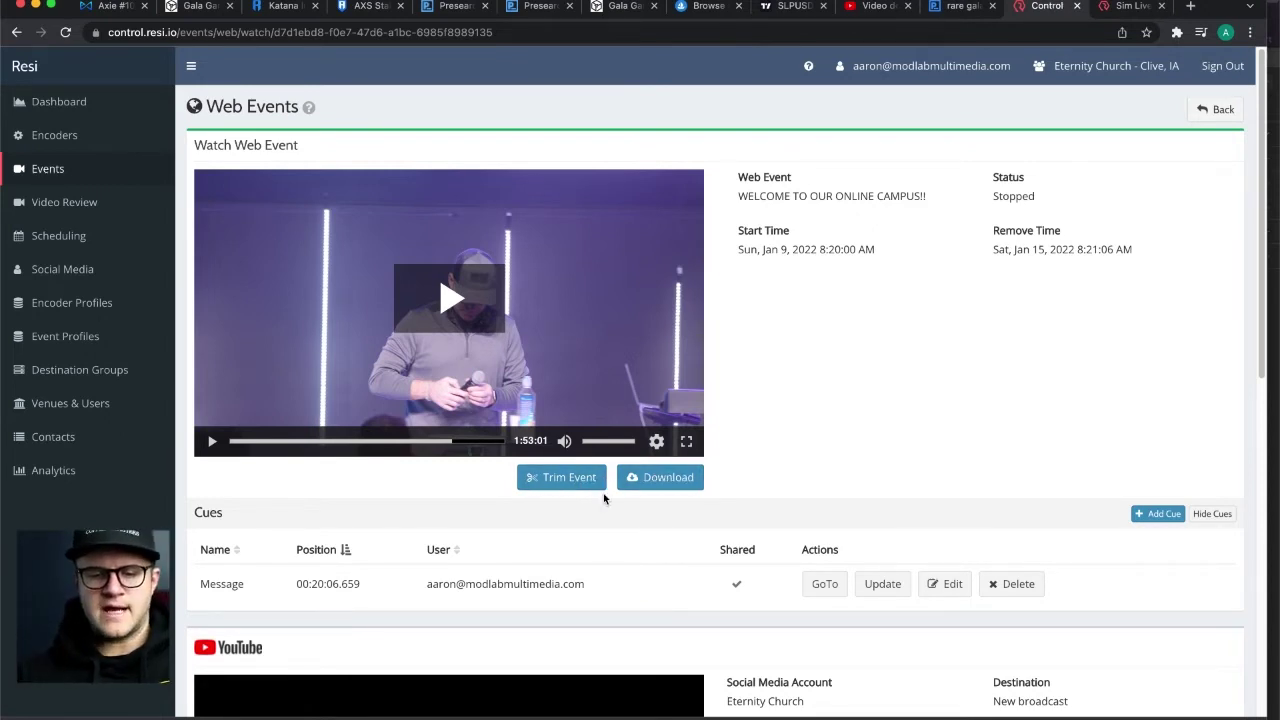
Create a shared cue named "End Message" at the paused position, 01:53:01.561.
left_click(1158, 514)
scroll(932, 485, "down", 3)
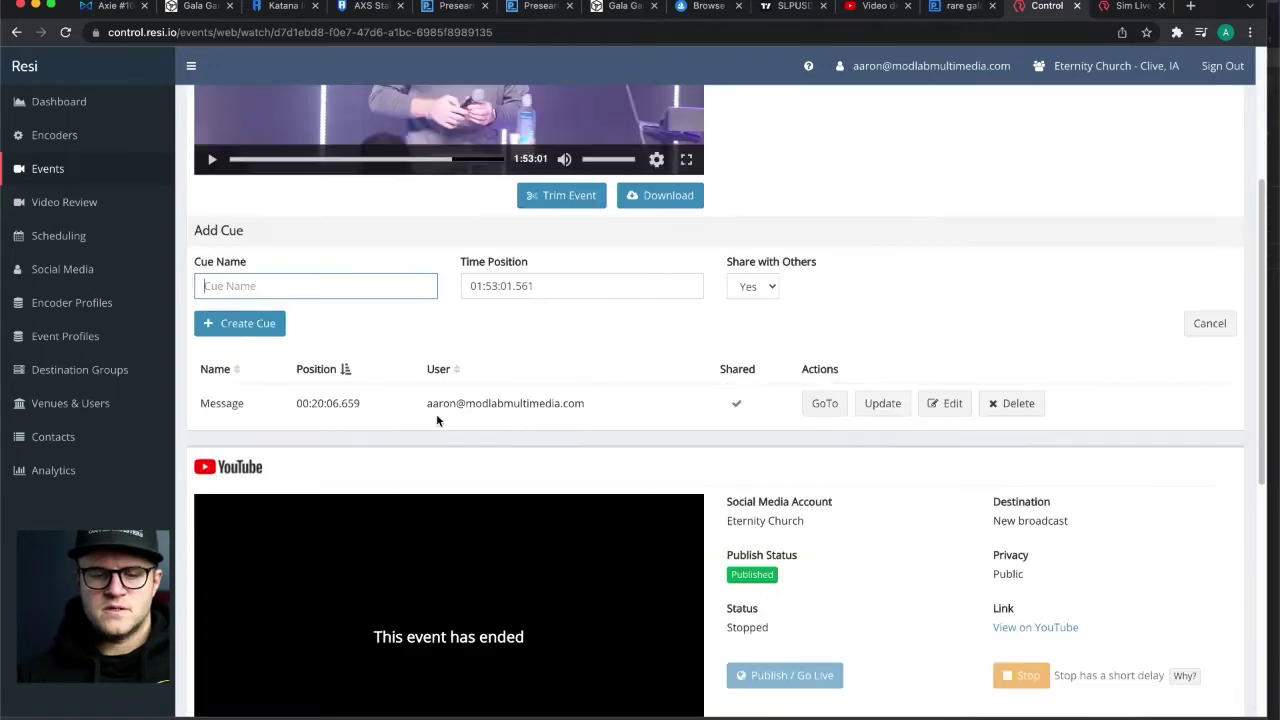
type("End Message")
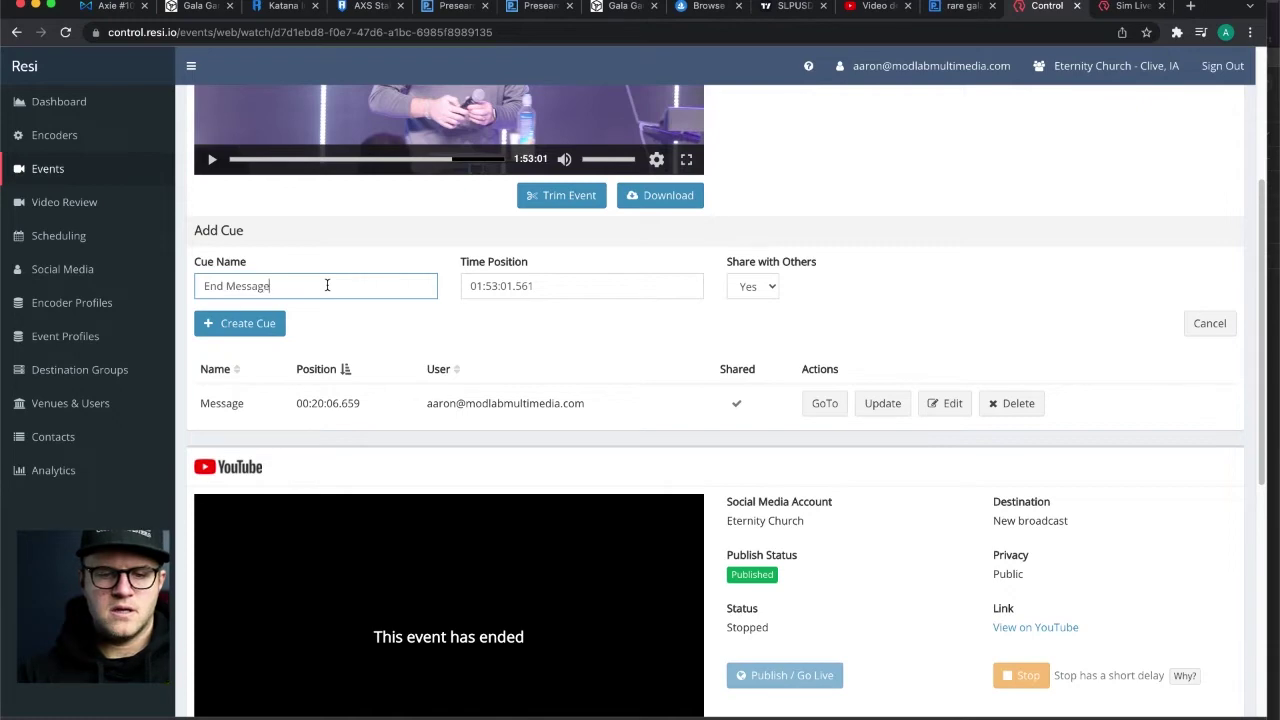
left_click(262, 323)
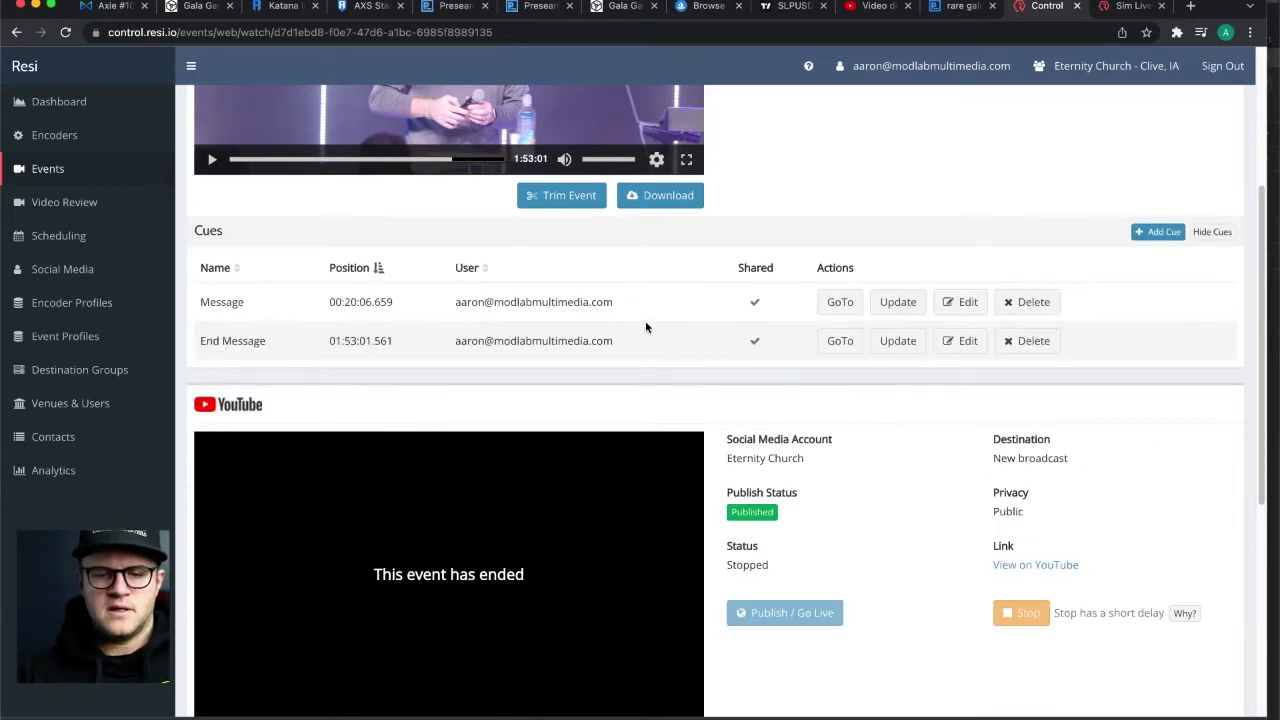
Create a trimmed web event that starts at the Message cue (00:20:06.659) and stops at the End Message cue (01:53:01.561).
scroll(769, 331, "up", 3)
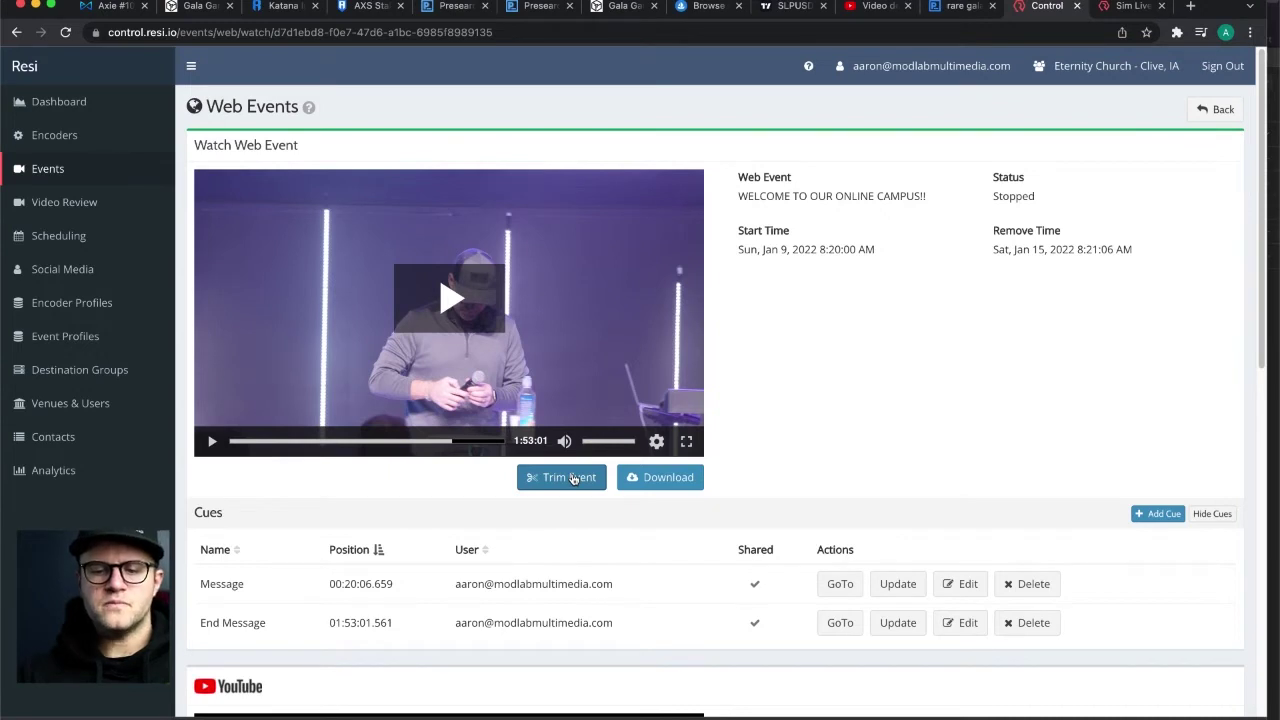
left_click(574, 478)
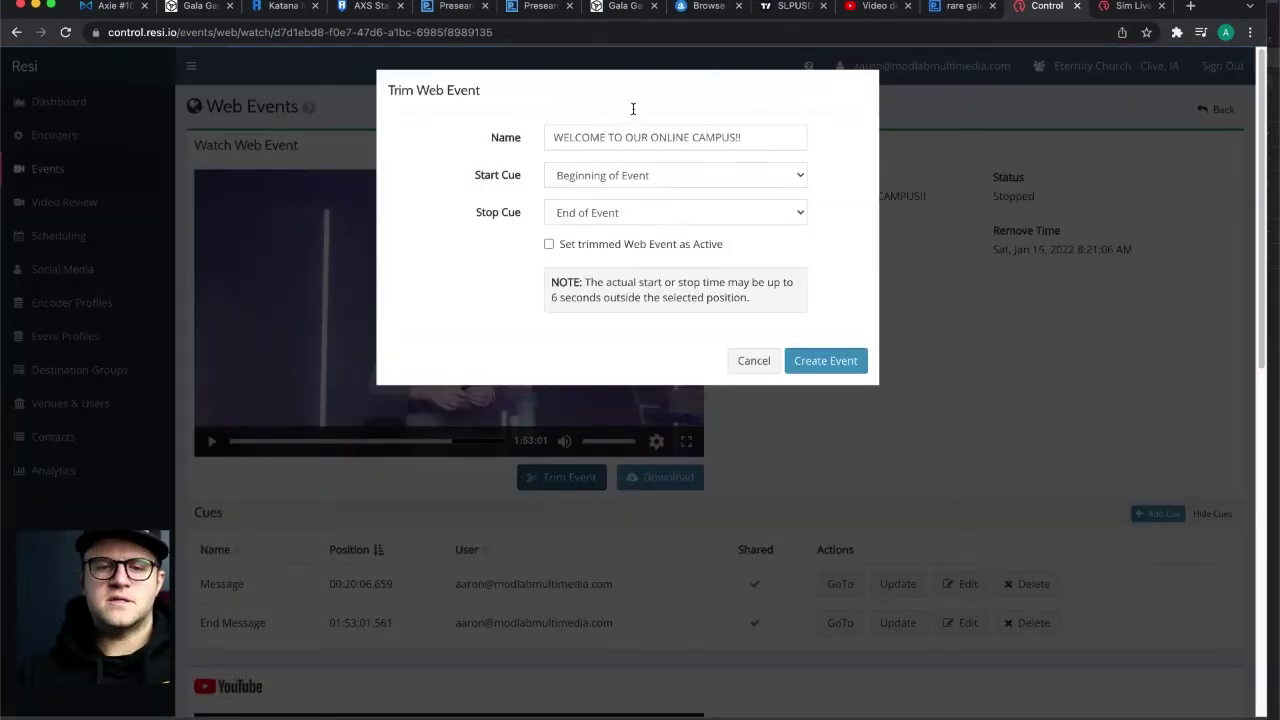
left_click(798, 175)
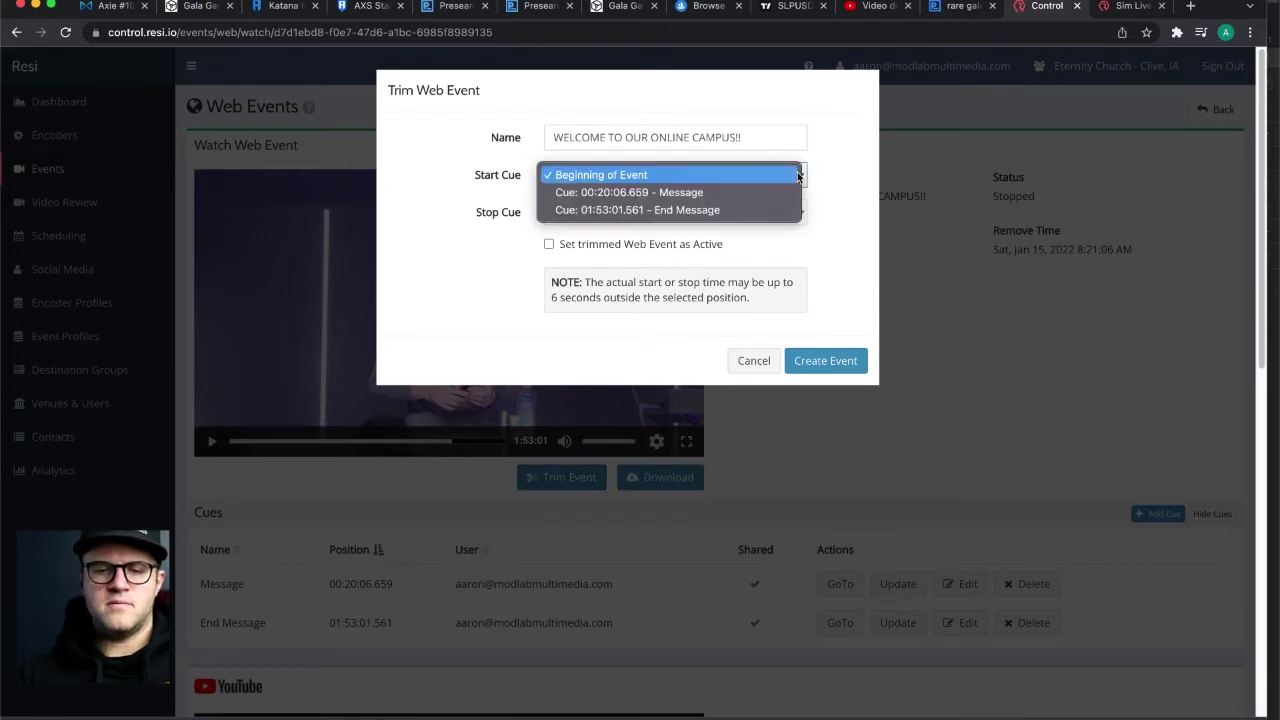
left_click(756, 196)
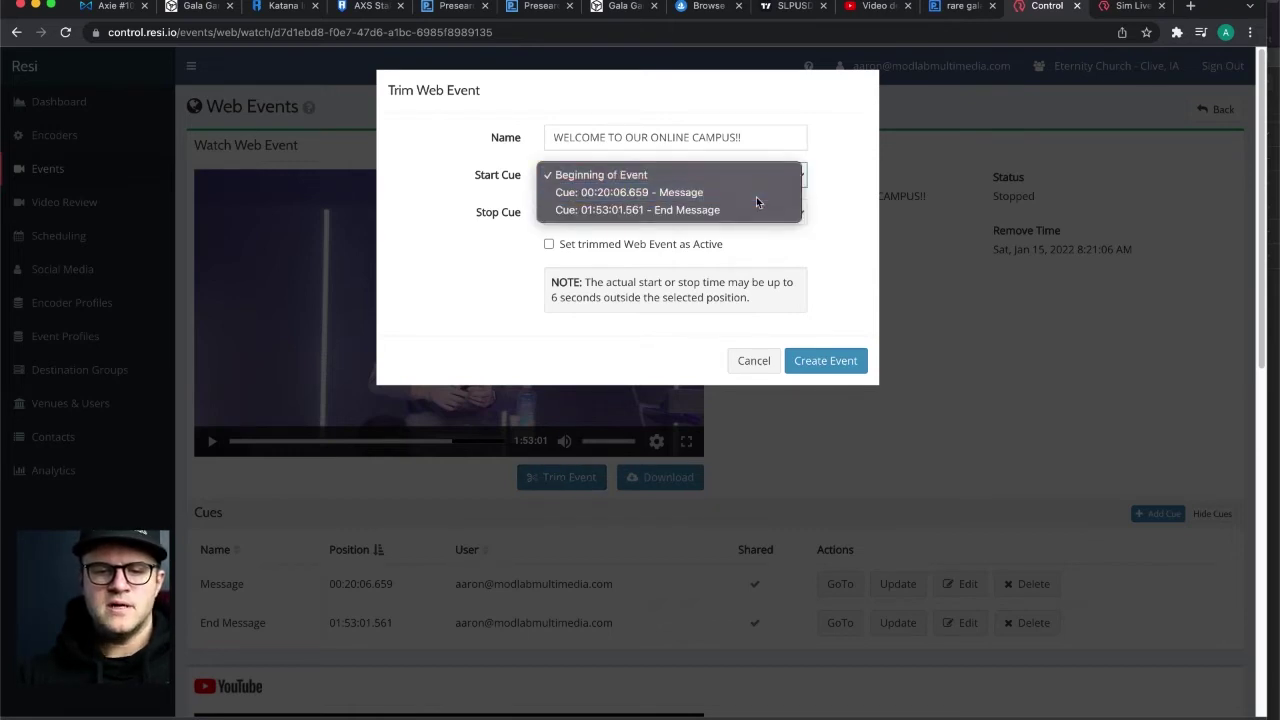
left_click(786, 214)
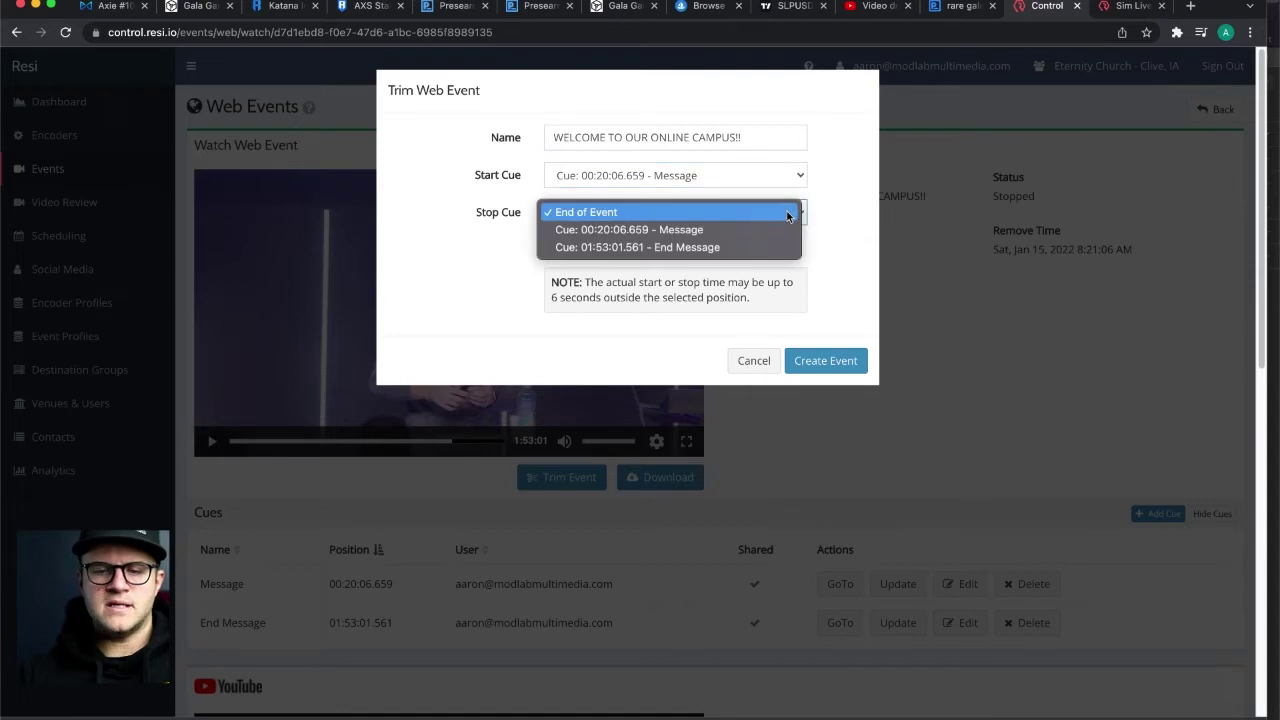
left_click(759, 251)
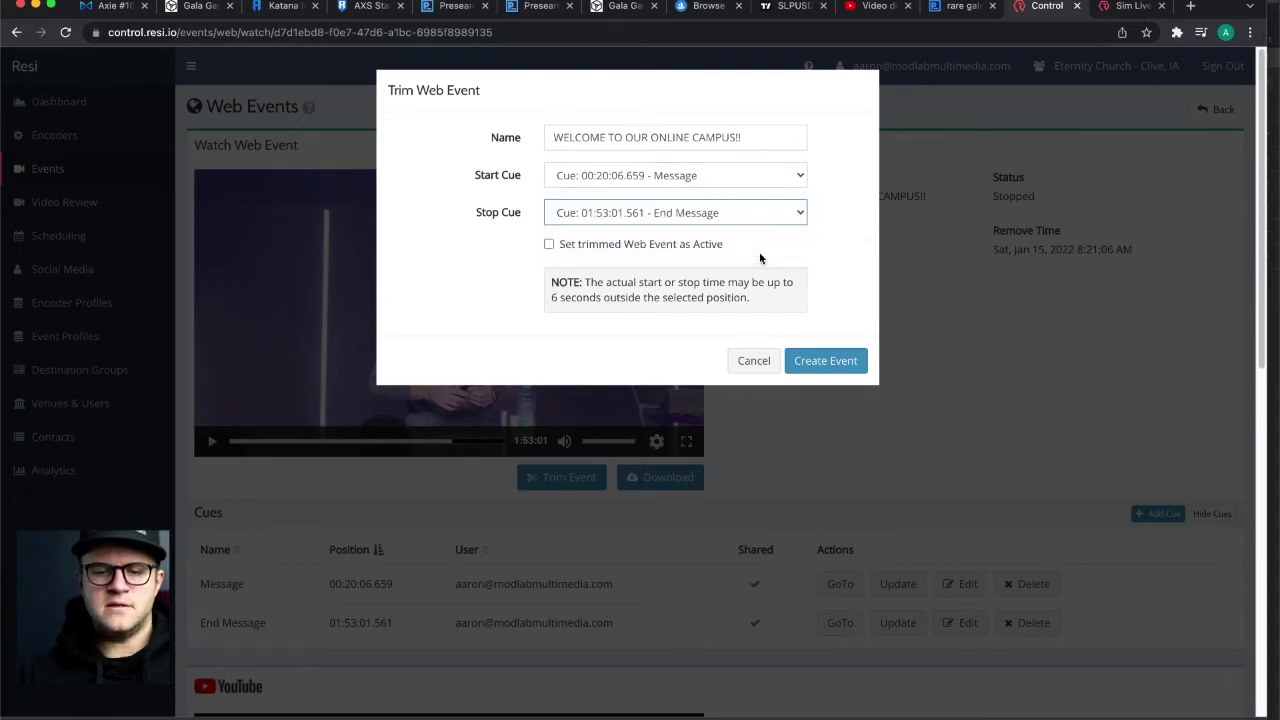
left_click(826, 360)
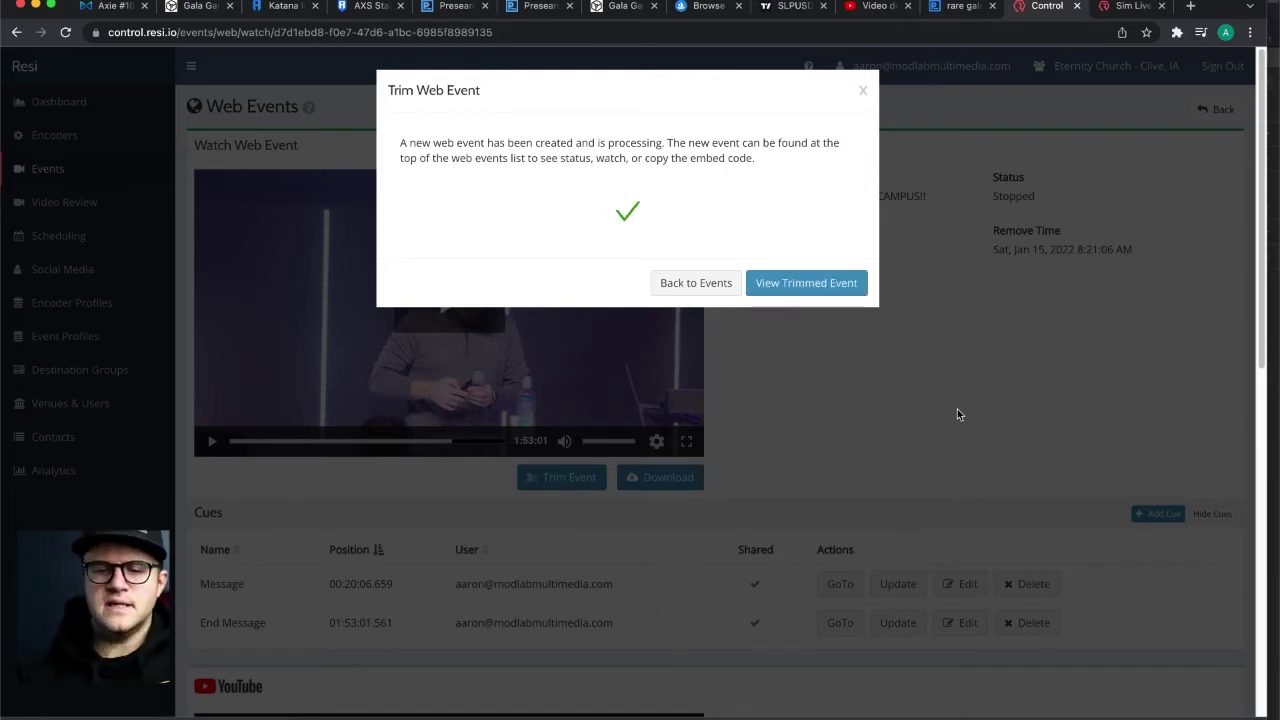
Return to the events list and check the trimmed web event's Next Sim-Live label.
left_click(696, 283)
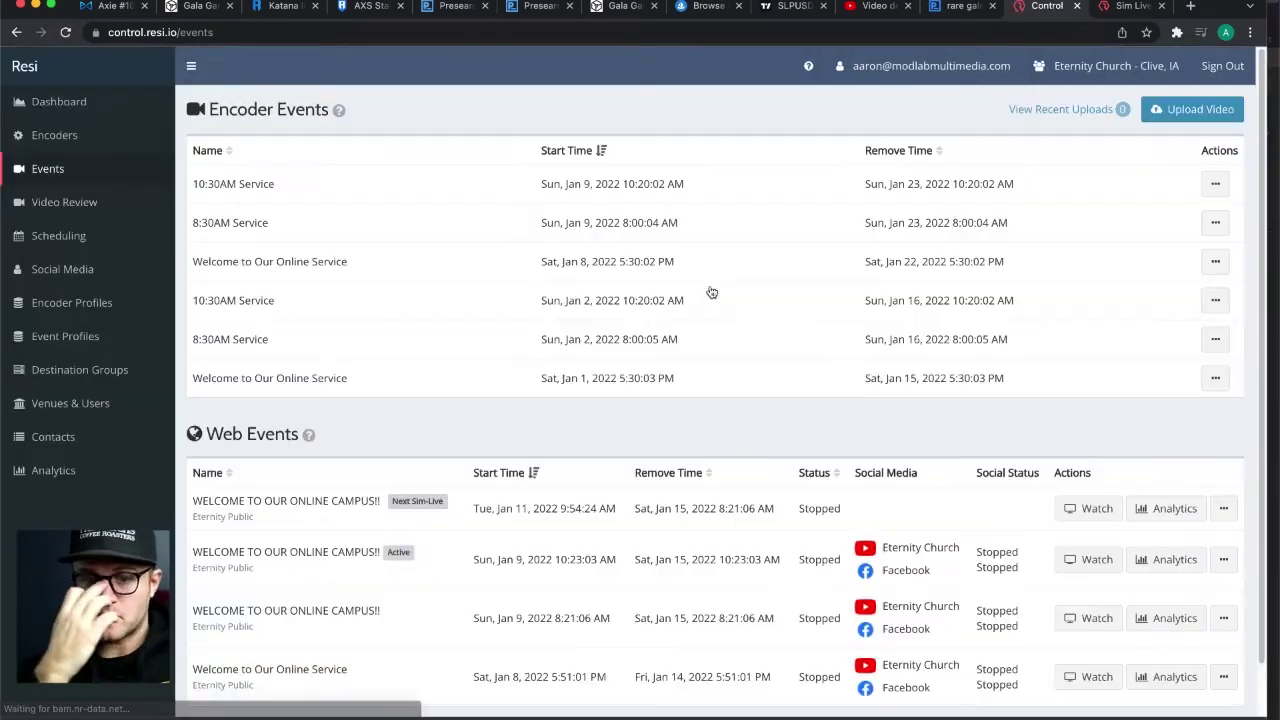
scroll(711, 292, "down", 2)
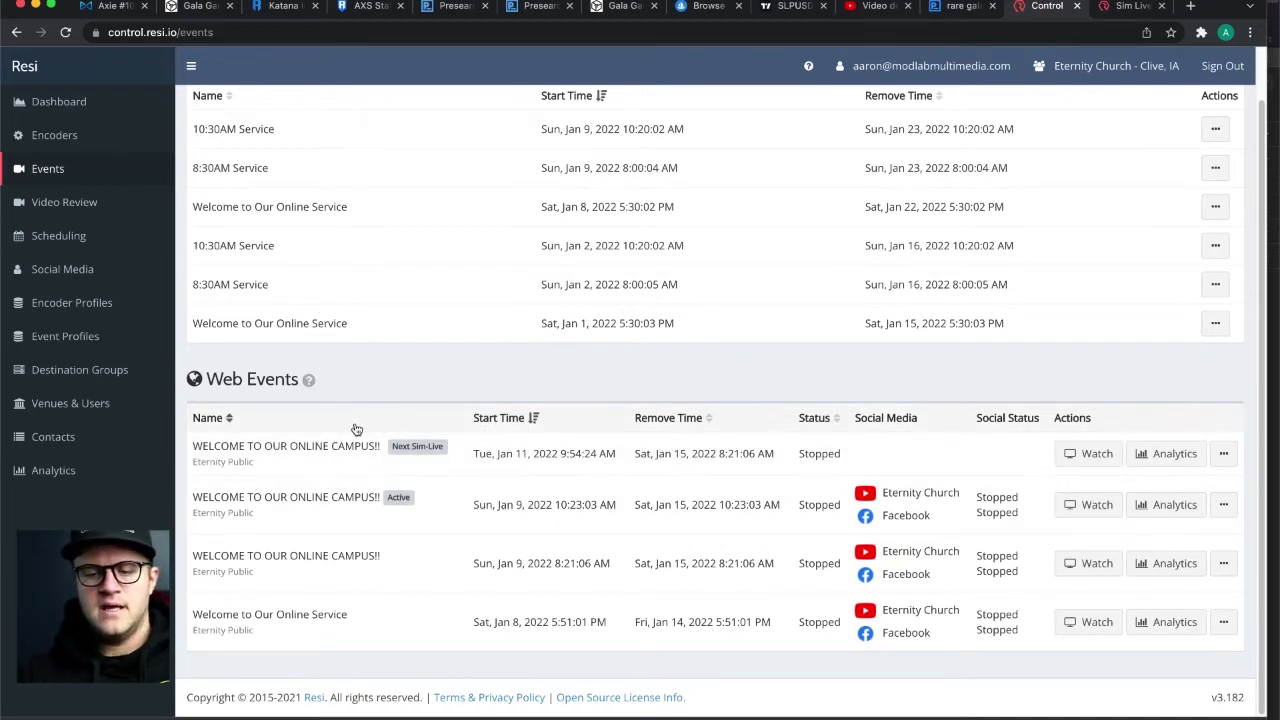
mouse_move(392, 449)
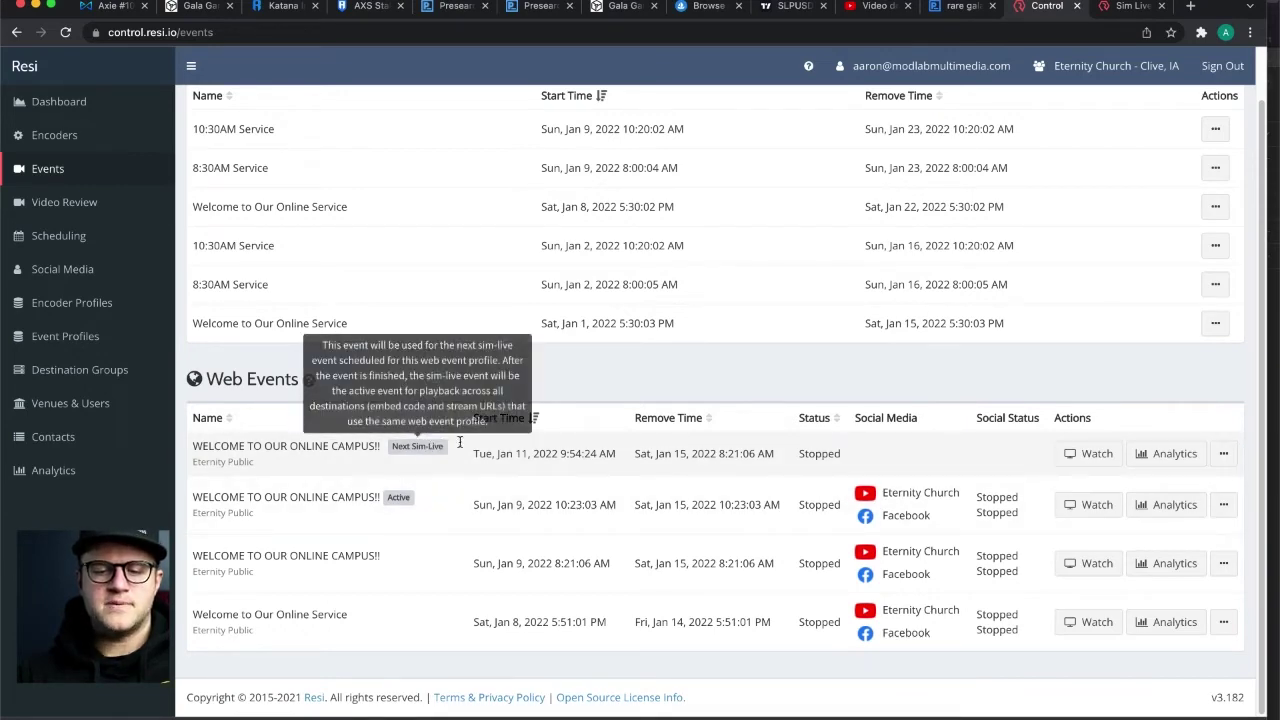
scroll(697, 459, "up", 2)
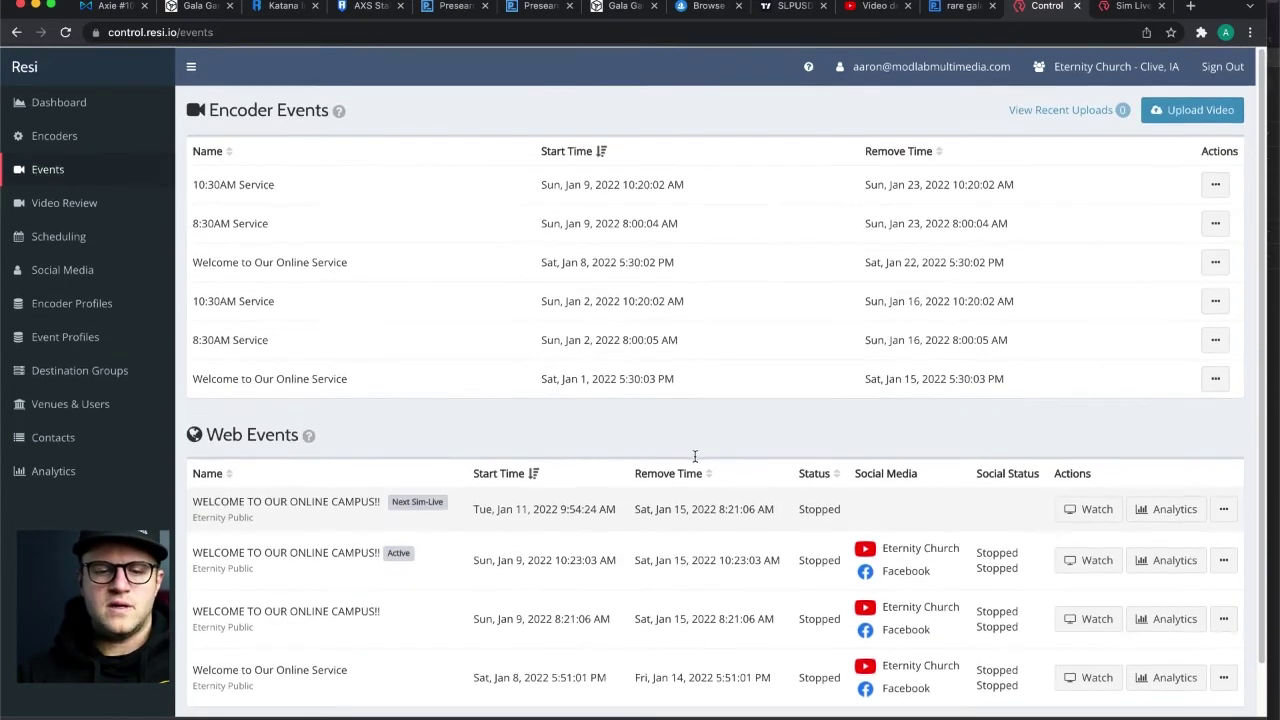
Start a new sim-live schedule for Wednesday, January 12, 2022 from the scheduling calendar.
left_click(71, 243)
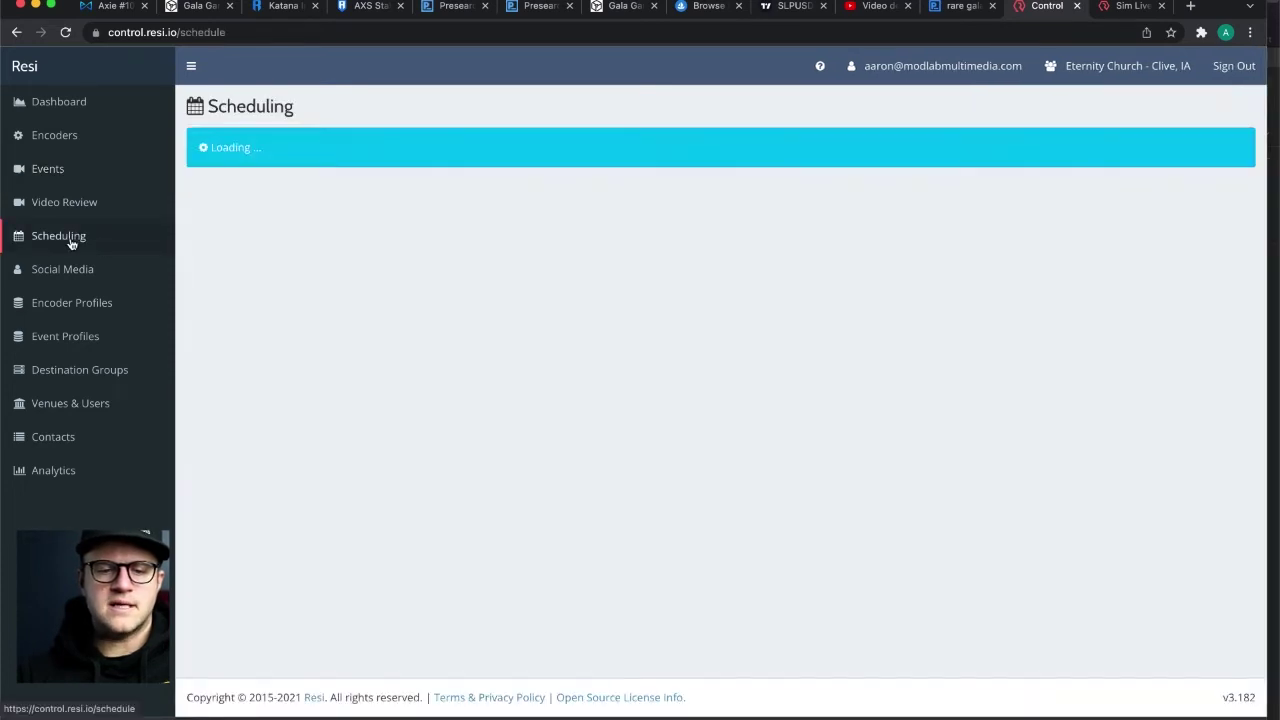
mouse_move(697, 399)
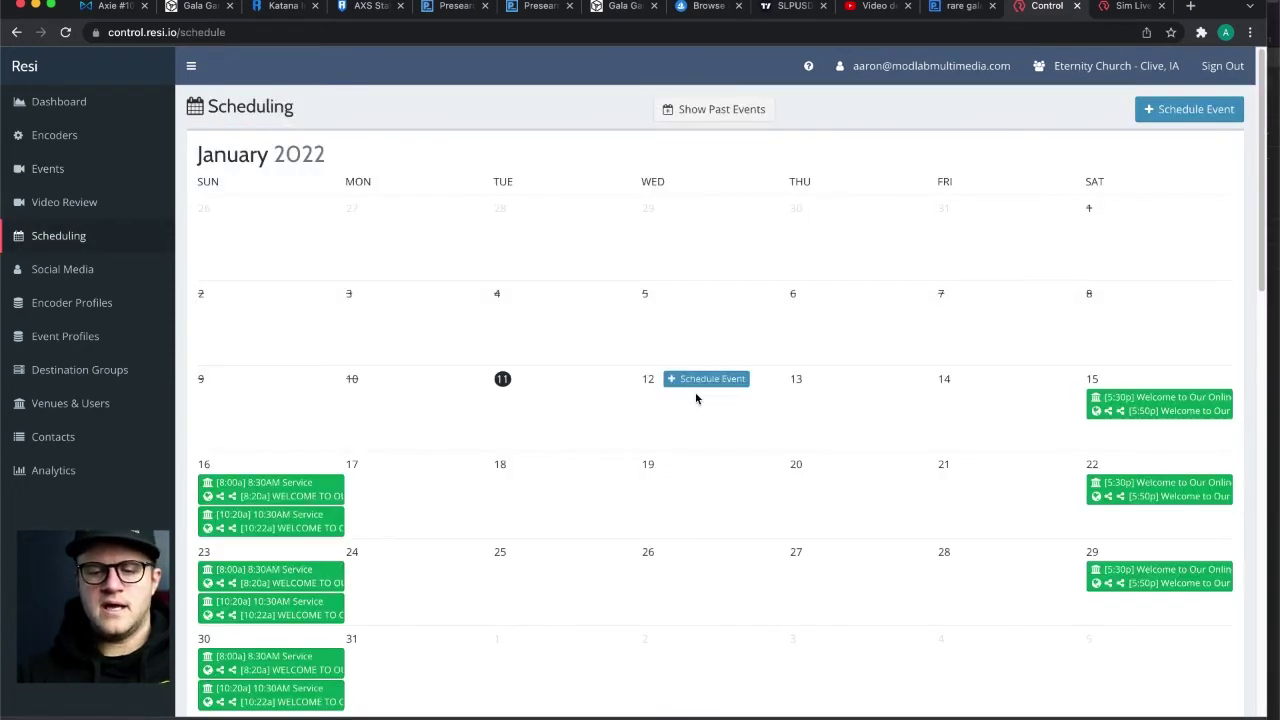
left_click(712, 378)
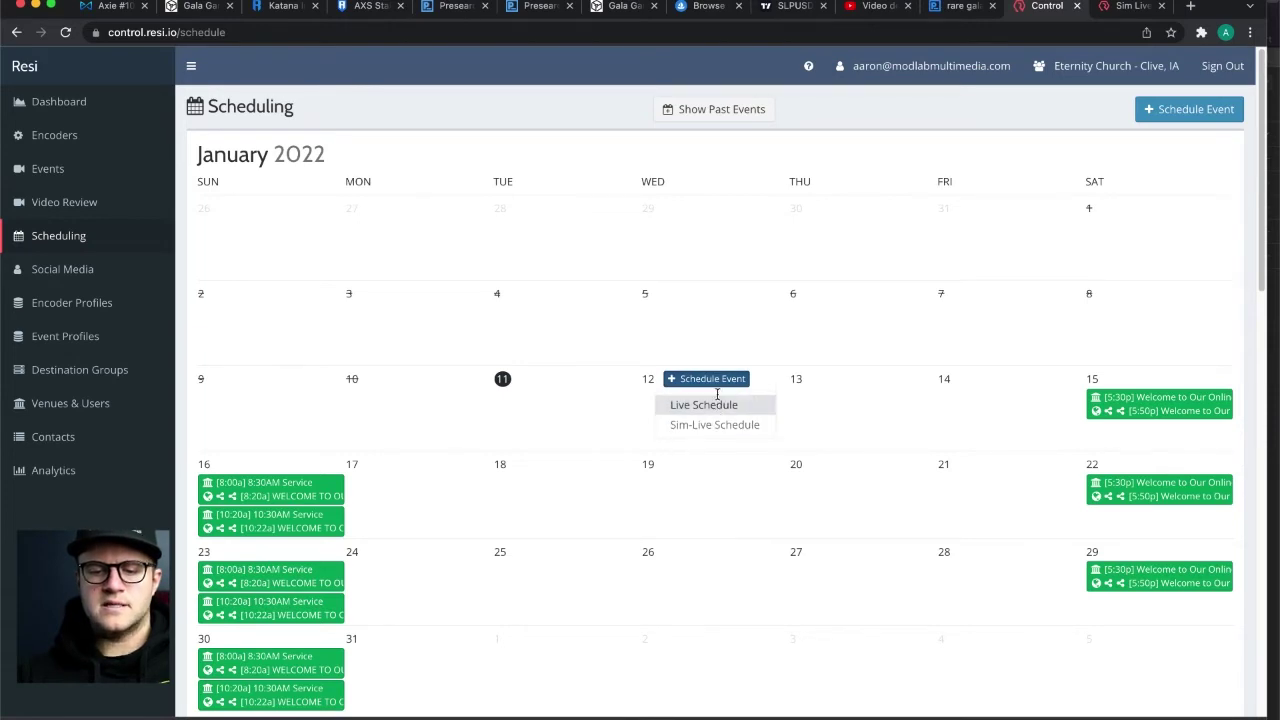
left_click(713, 425)
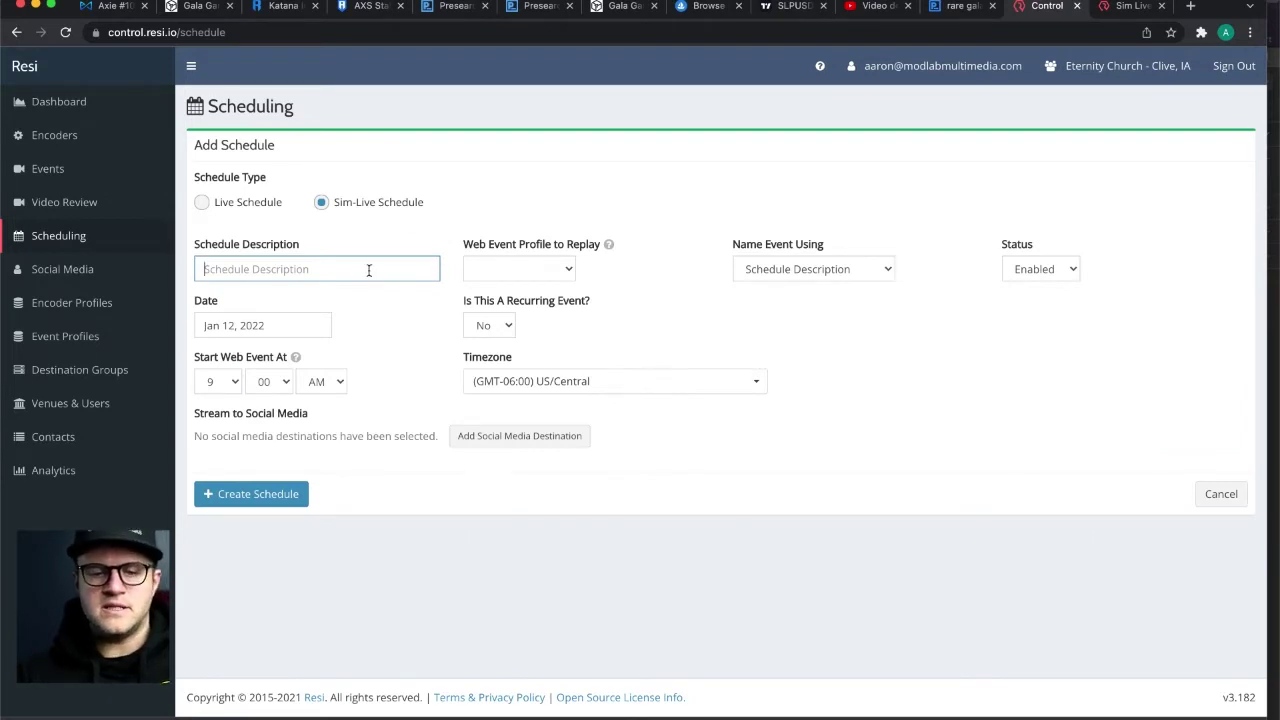
Describe the schedule as "Mid Week Recap" and choose Eternity Public as the web event profile to replay.
type("Wid W")
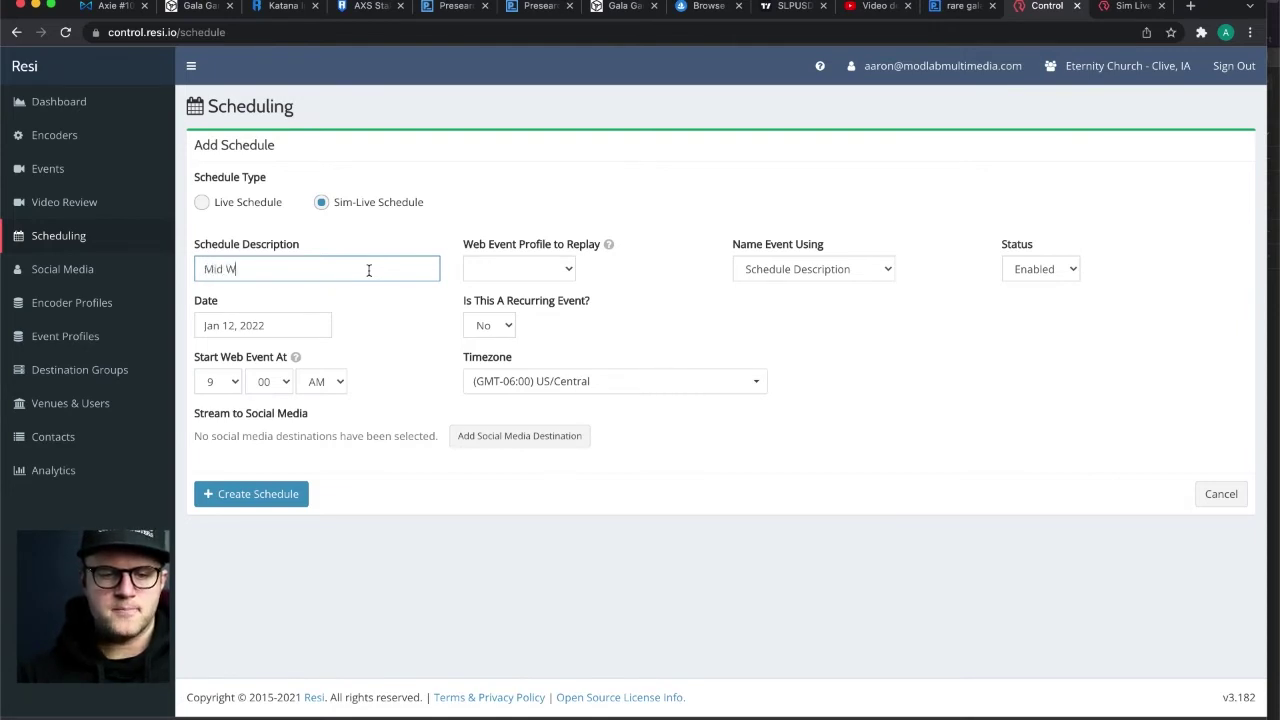
type("eek Recap")
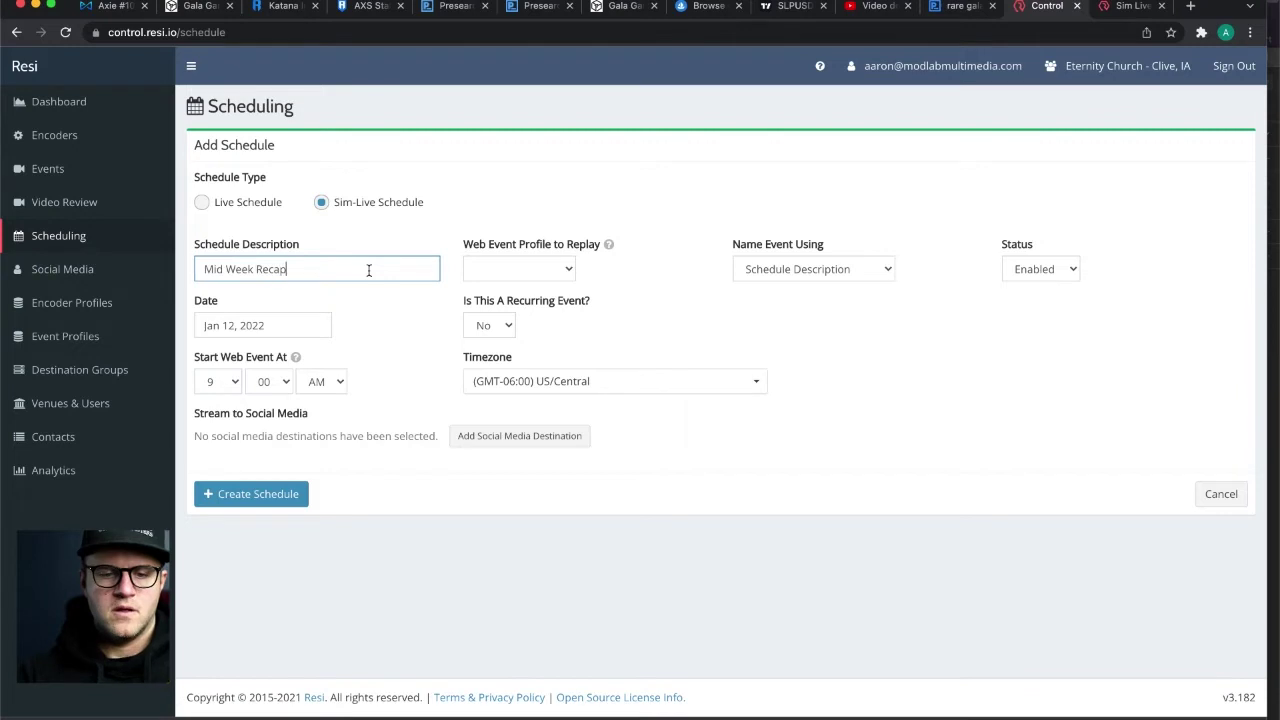
left_click(549, 270)
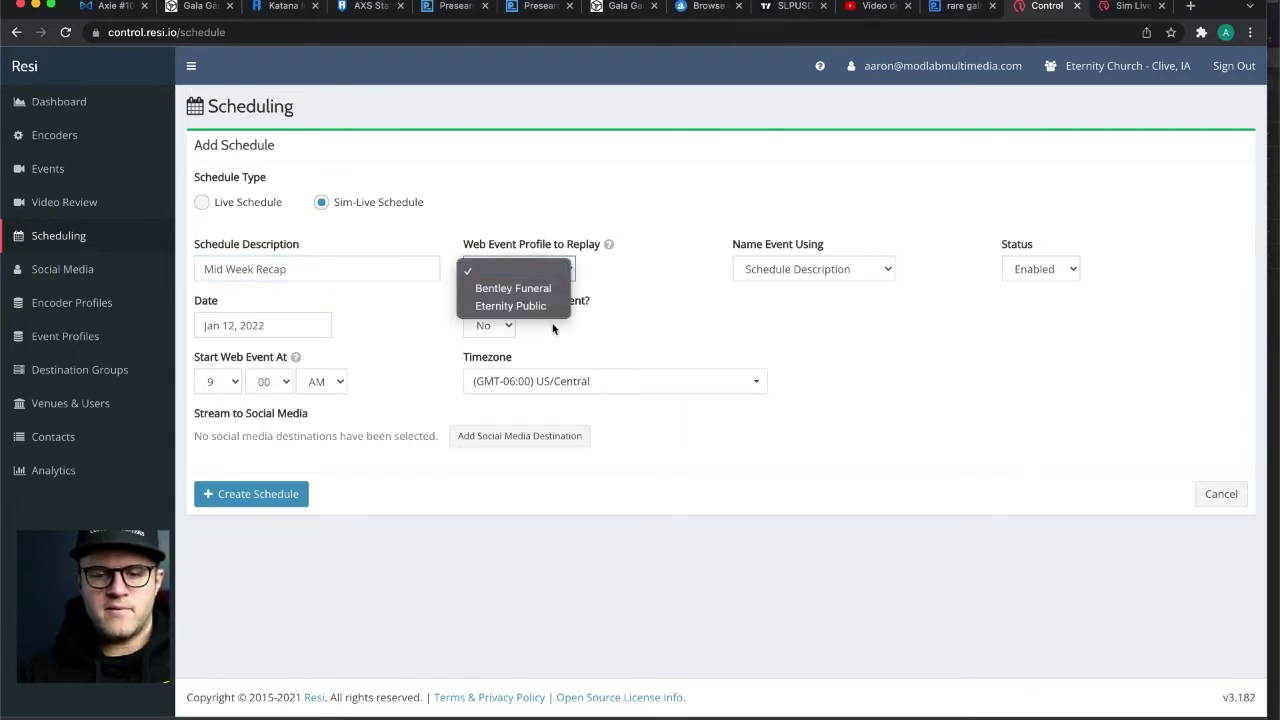
left_click(547, 307)
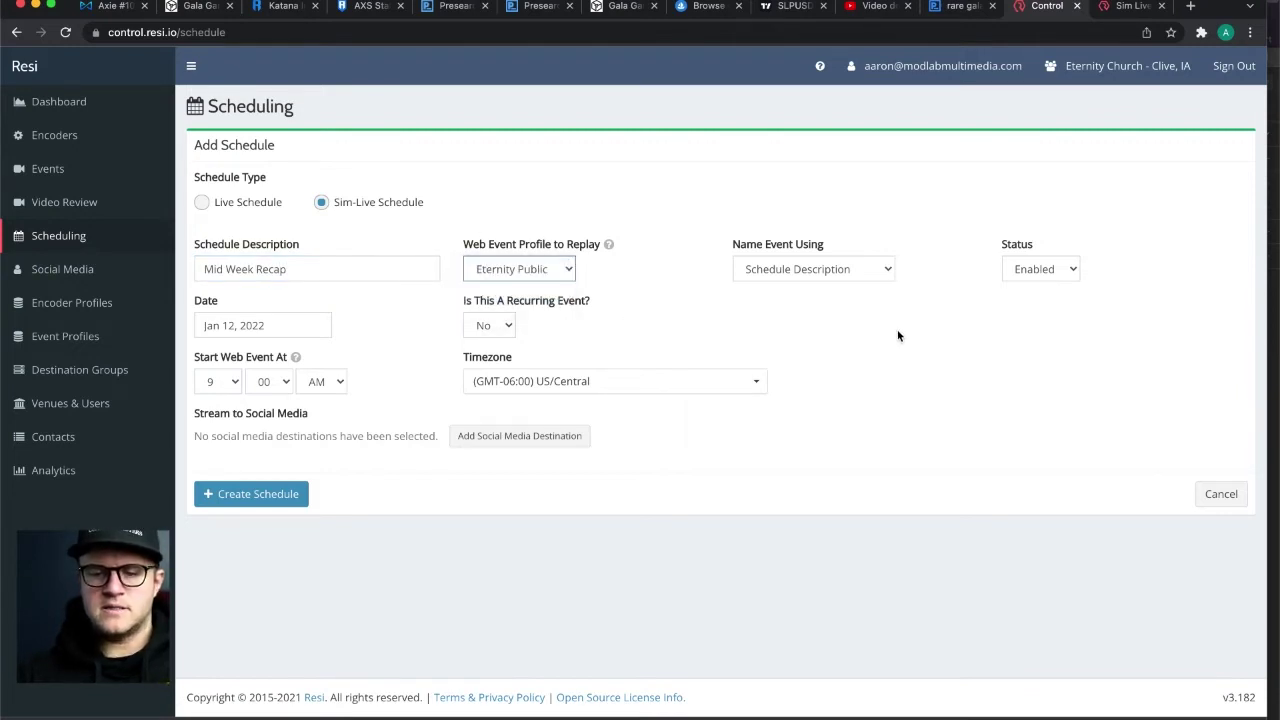
Try naming the event by Original Web Event Name, and return the naming source to Schedule Description.
left_click(886, 269)
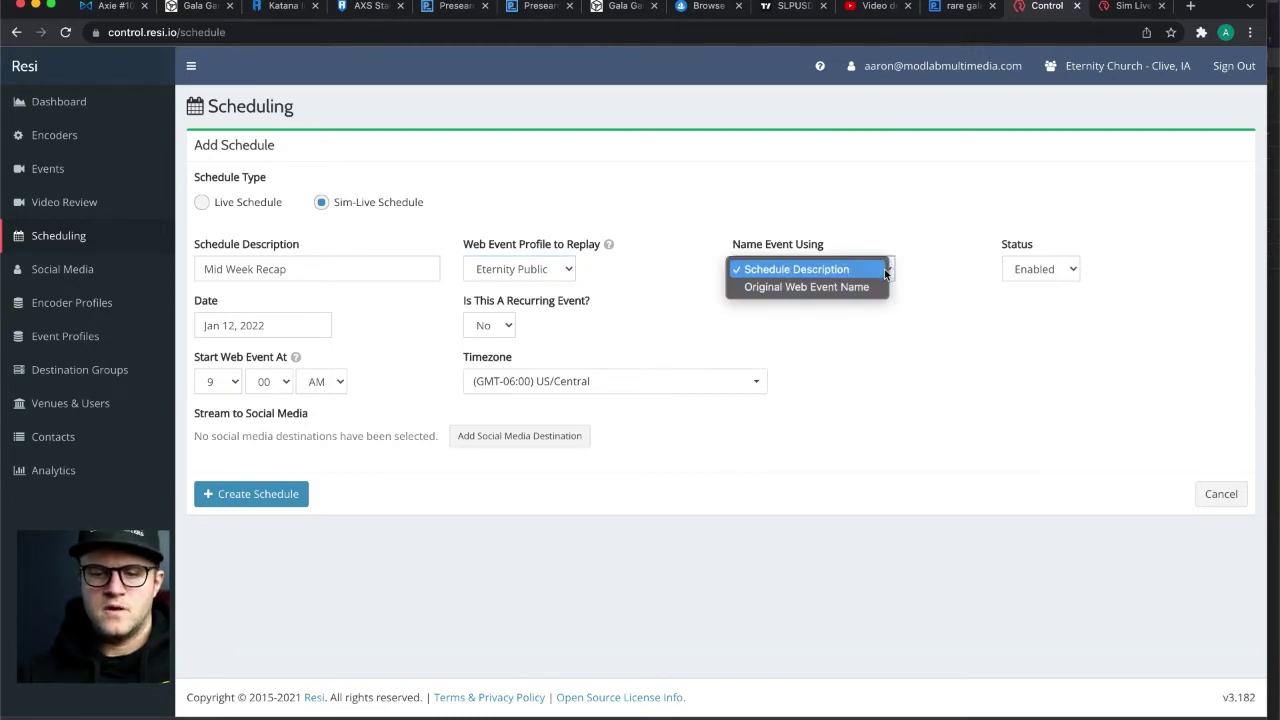
left_click(873, 288)
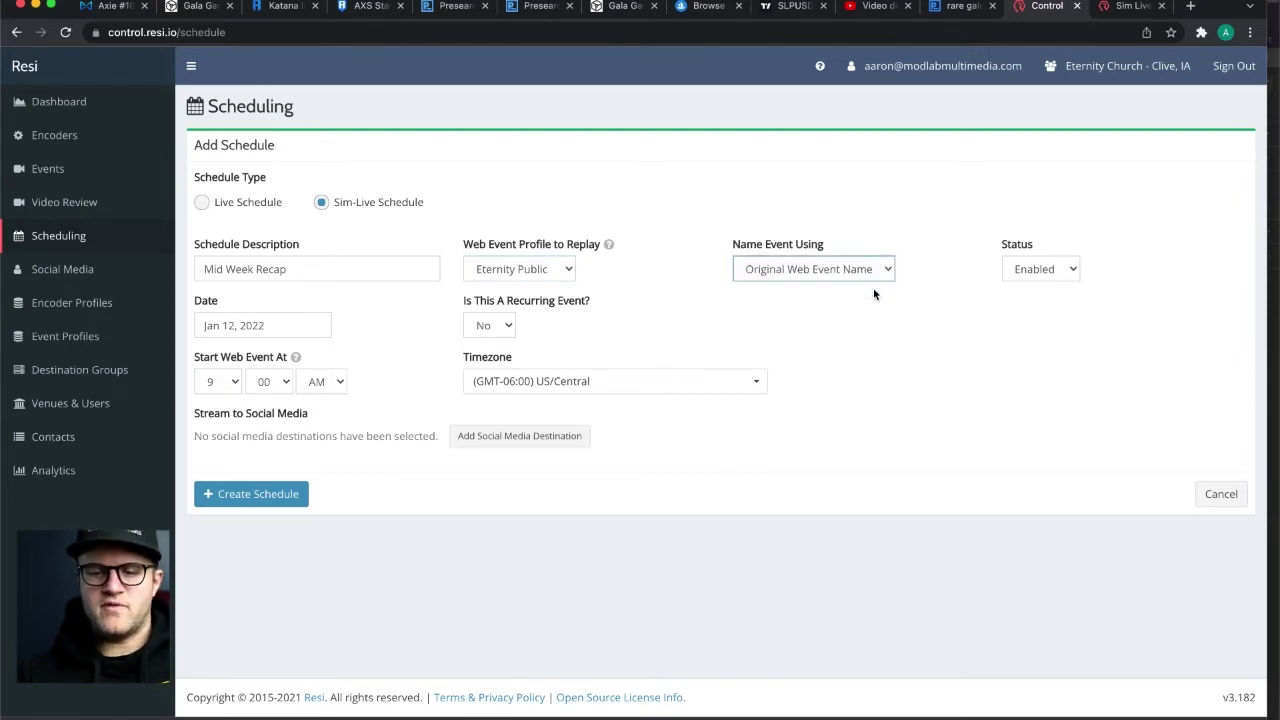
left_click(884, 268)
left_click(869, 251)
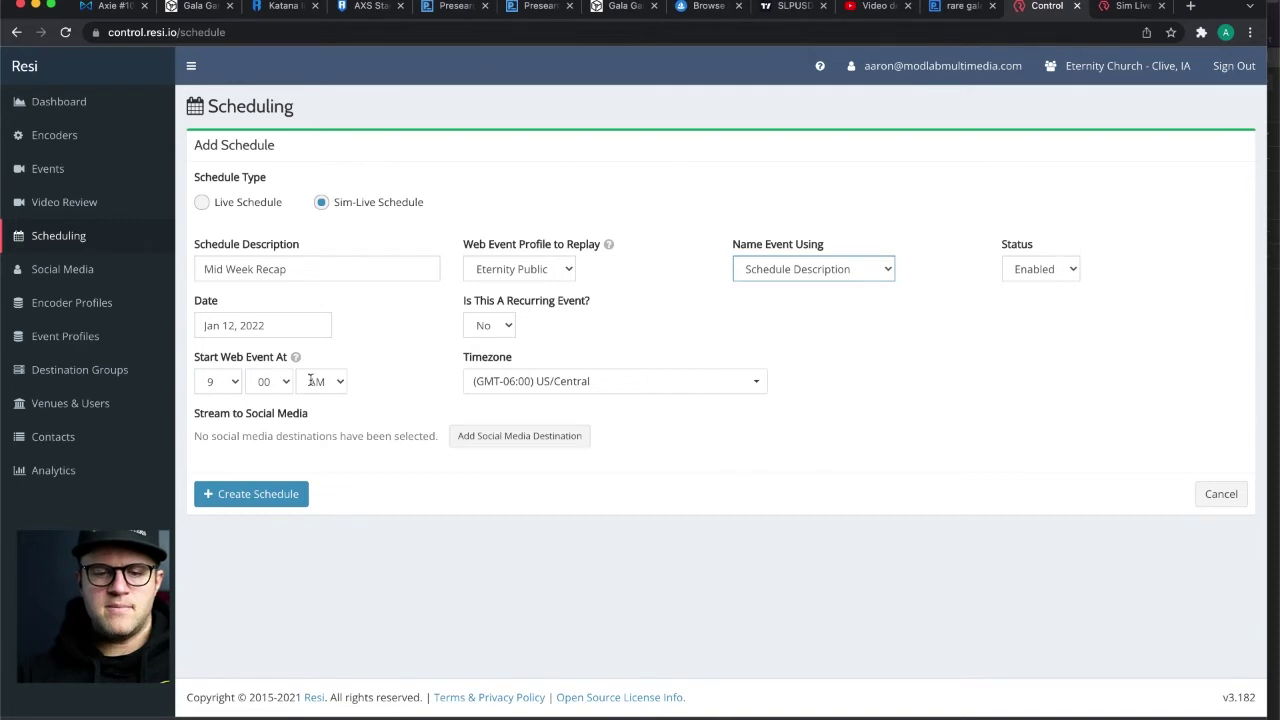
Set the web event's start time to 6:01 PM.
left_click(230, 381)
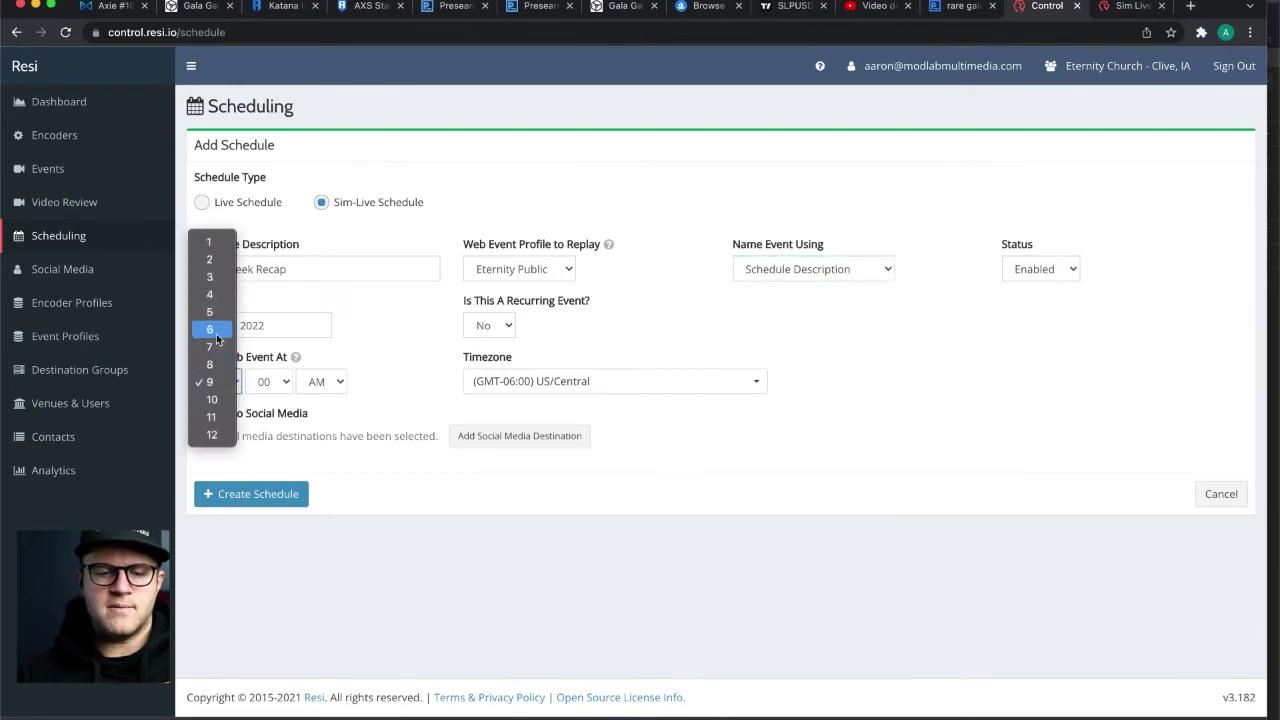
left_click(212, 329)
left_click(265, 381)
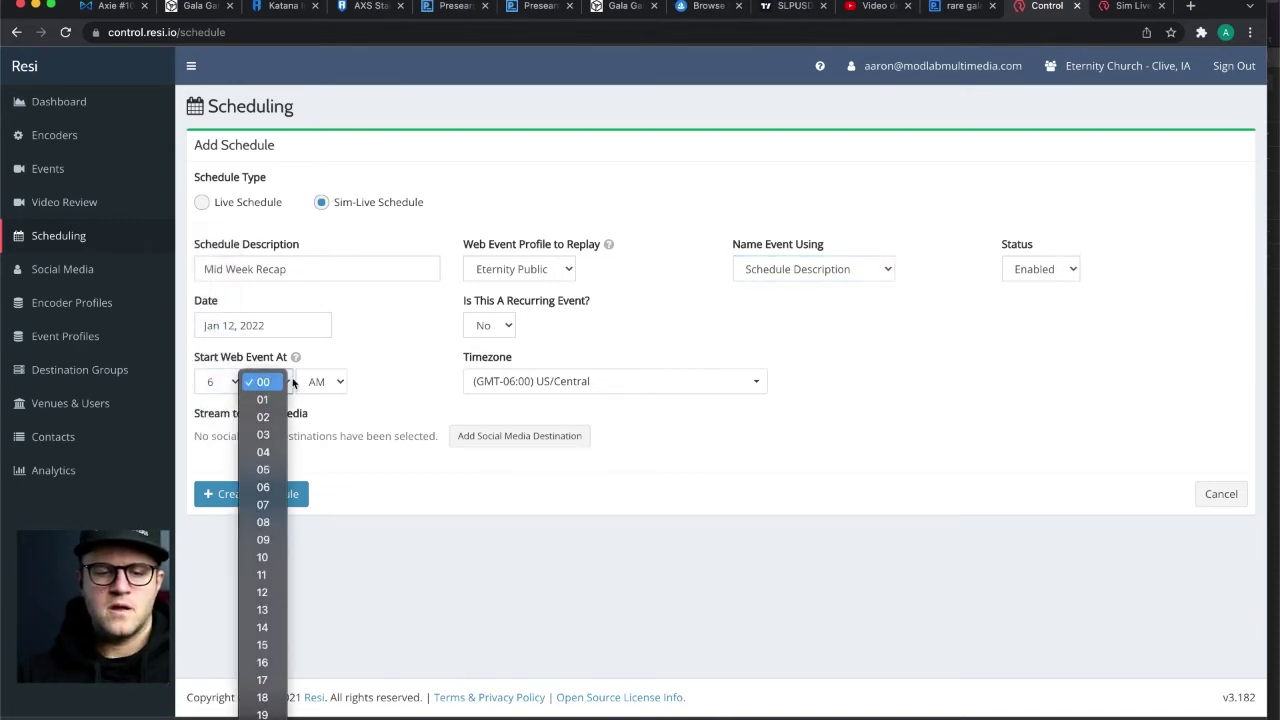
left_click(263, 381)
left_click(286, 381)
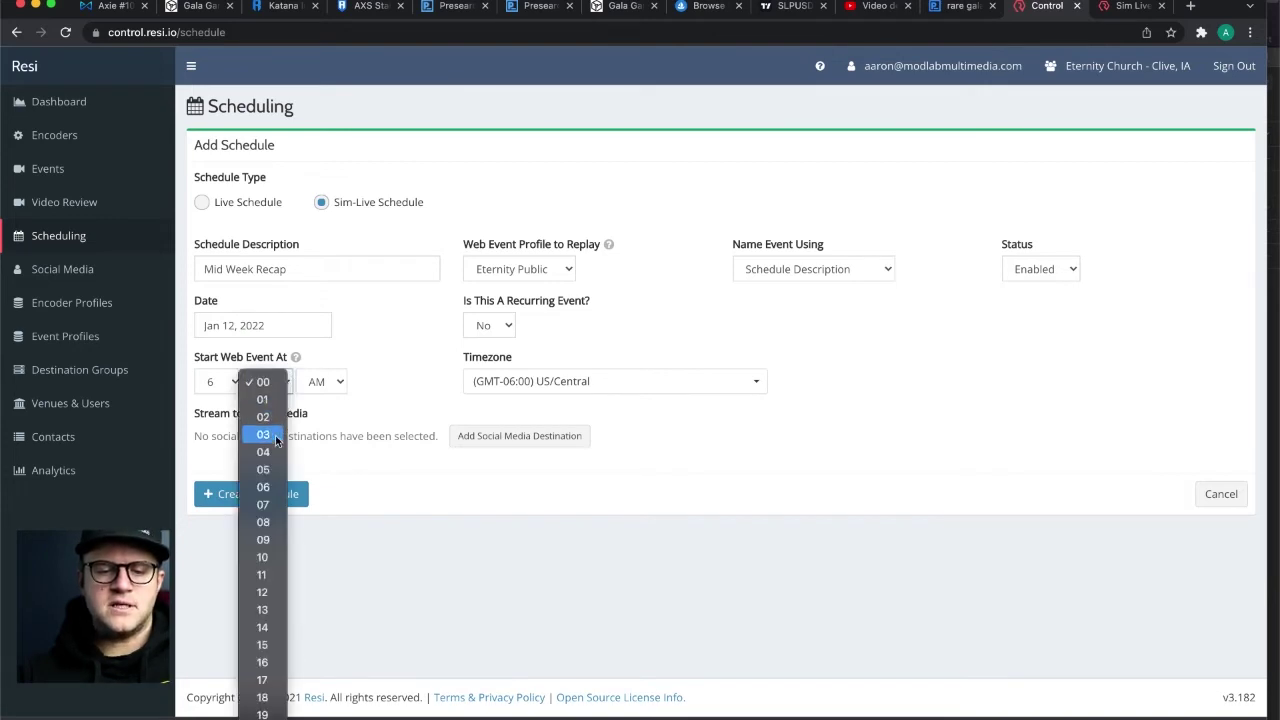
left_click(263, 417)
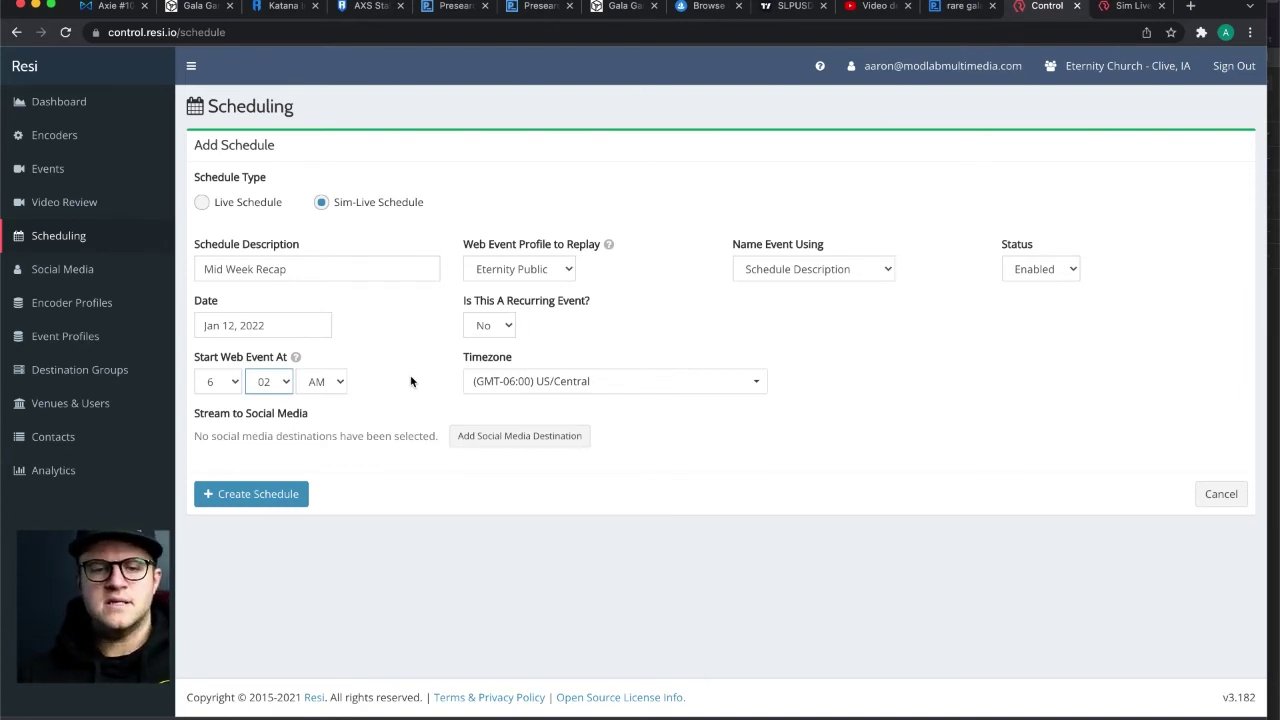
left_click(283, 386)
left_click(262, 364)
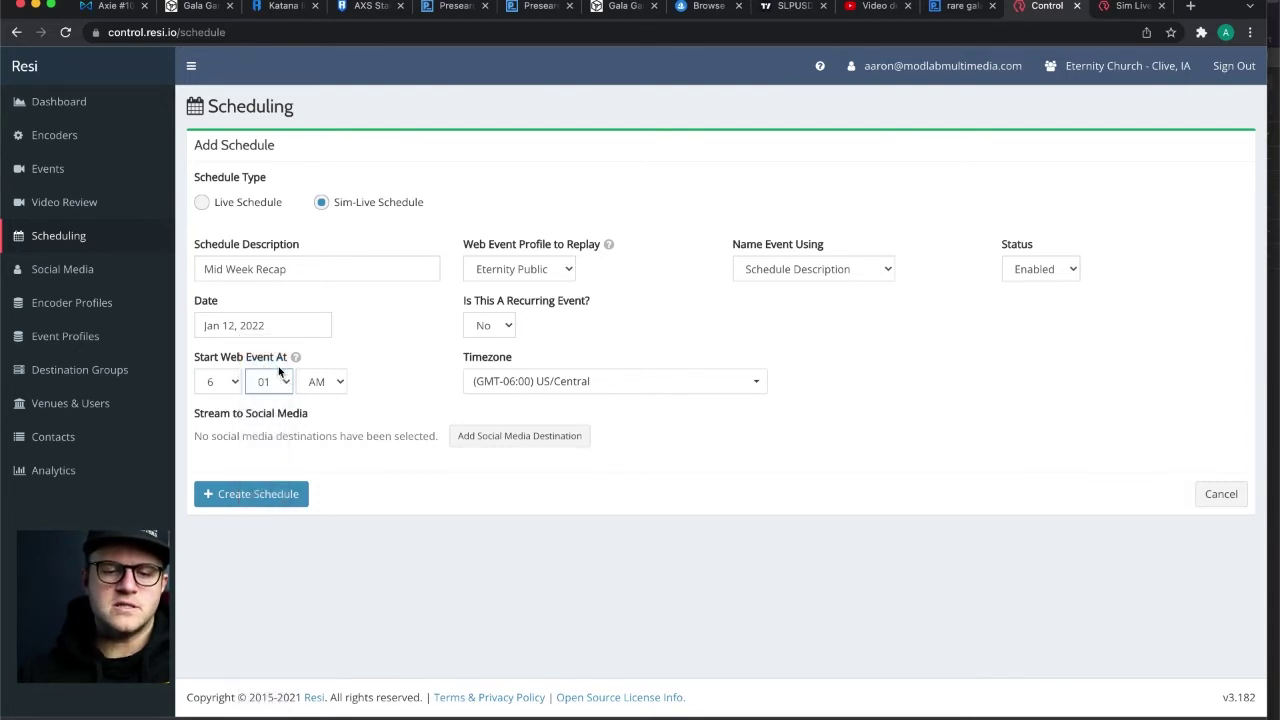
left_click(342, 383)
left_click(318, 399)
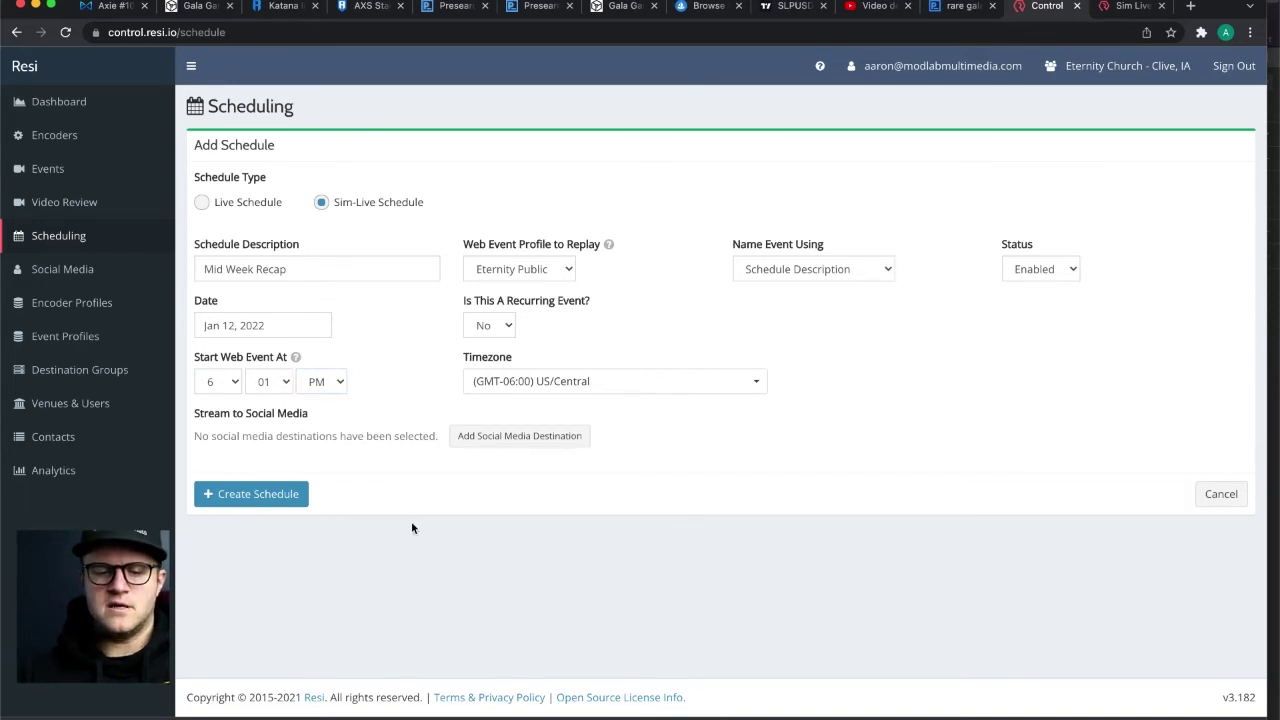
Begin a social media destination on the Eternity Church YouTube account with publish status Published.
left_click(511, 442)
left_click(463, 160)
left_click(455, 176)
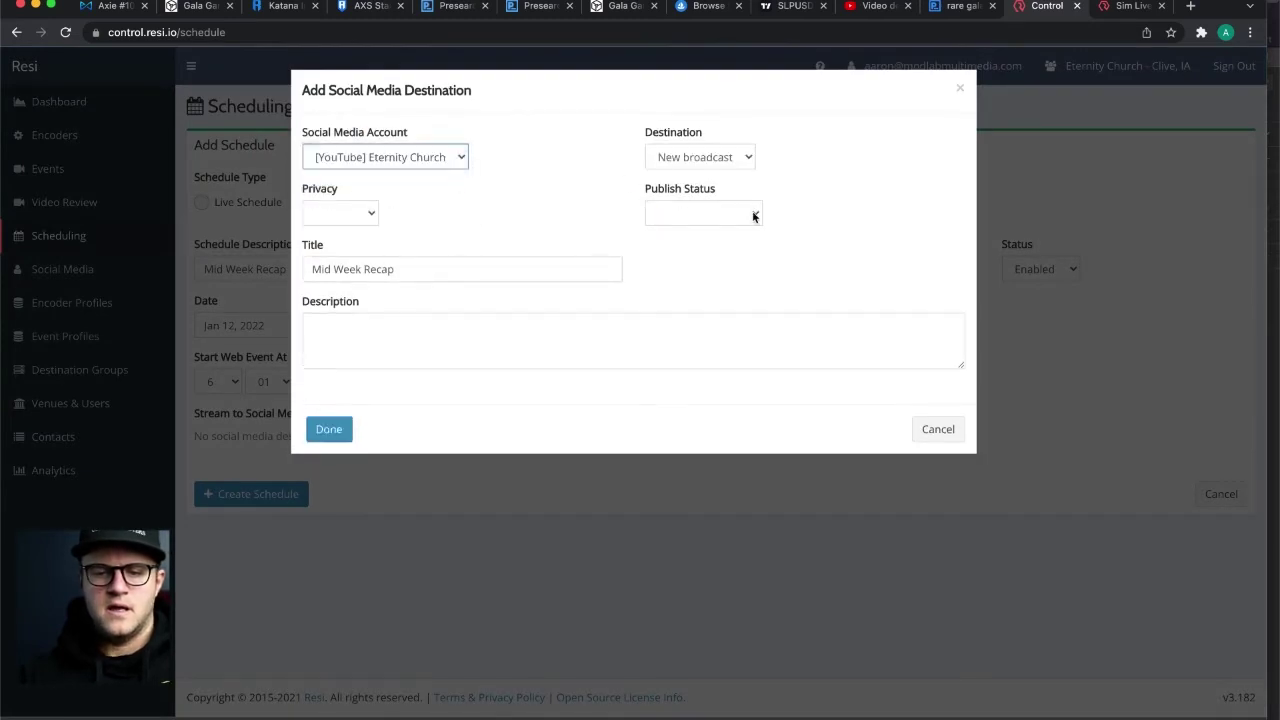
left_click(755, 216)
left_click(738, 249)
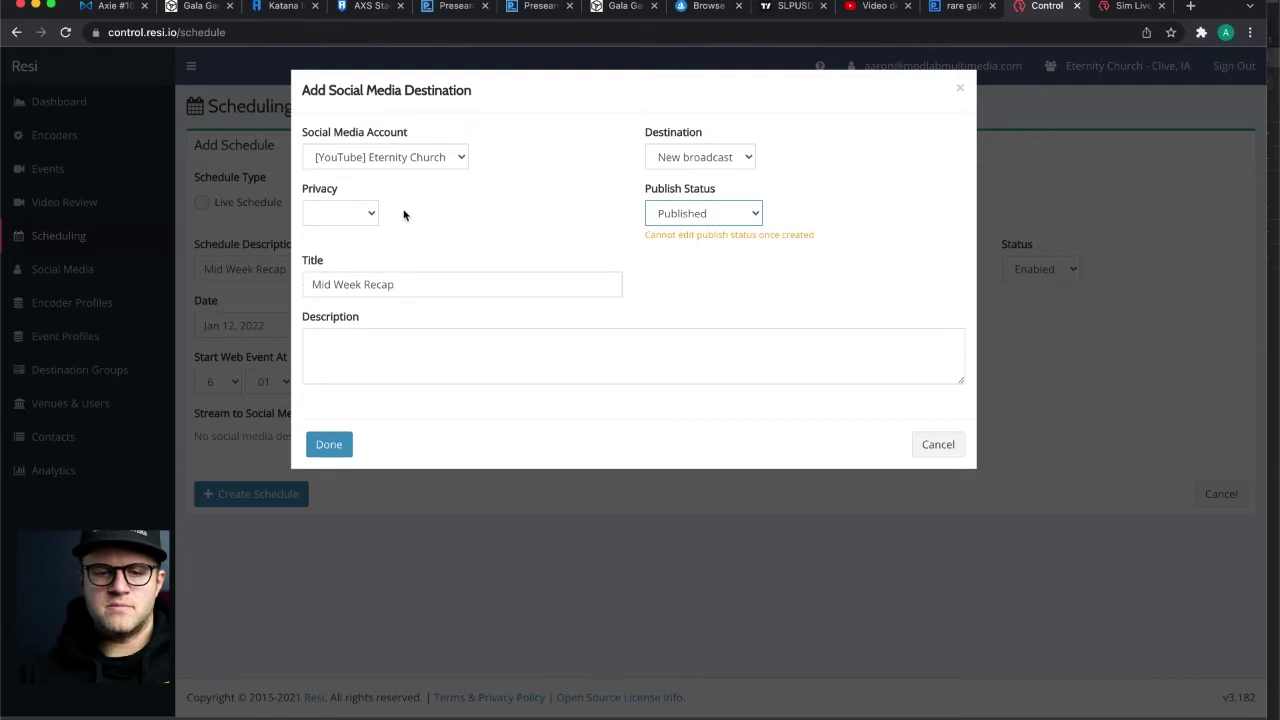
Set the YouTube broadcast's privacy to Public, leave the description empty and save the destination.
left_click(340, 213)
left_click(358, 267)
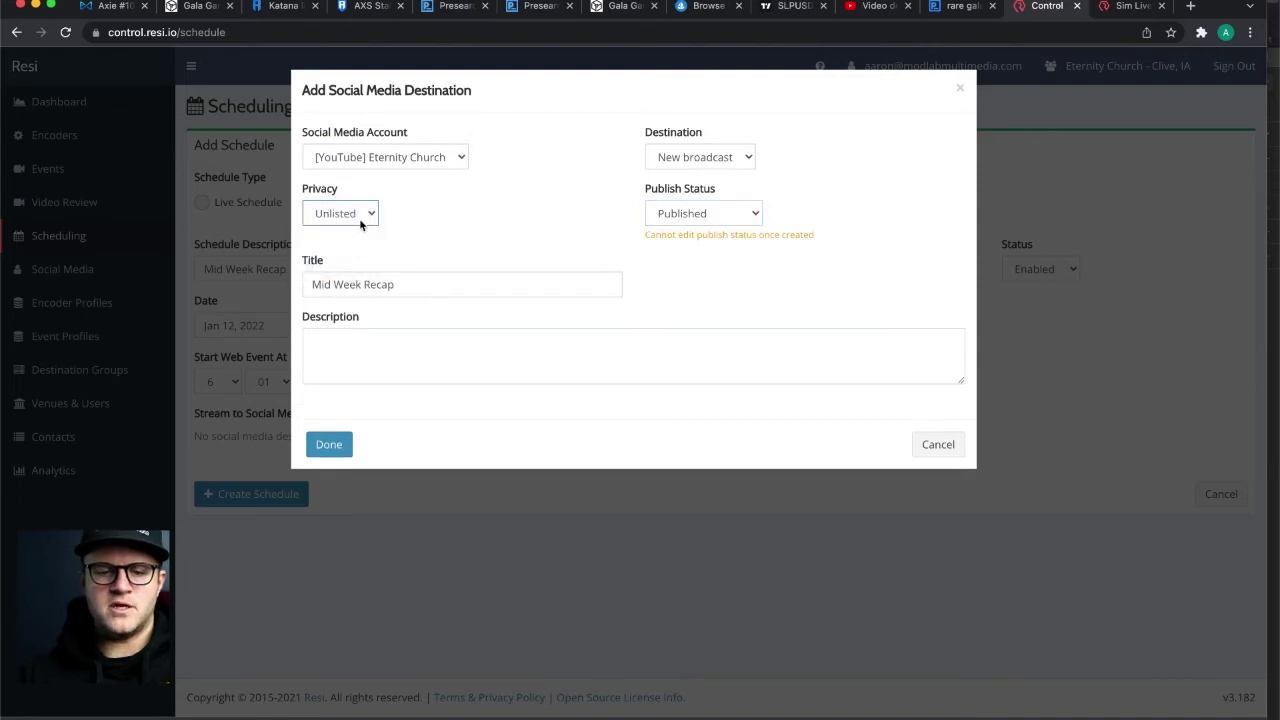
left_click(355, 215)
left_click(330, 178)
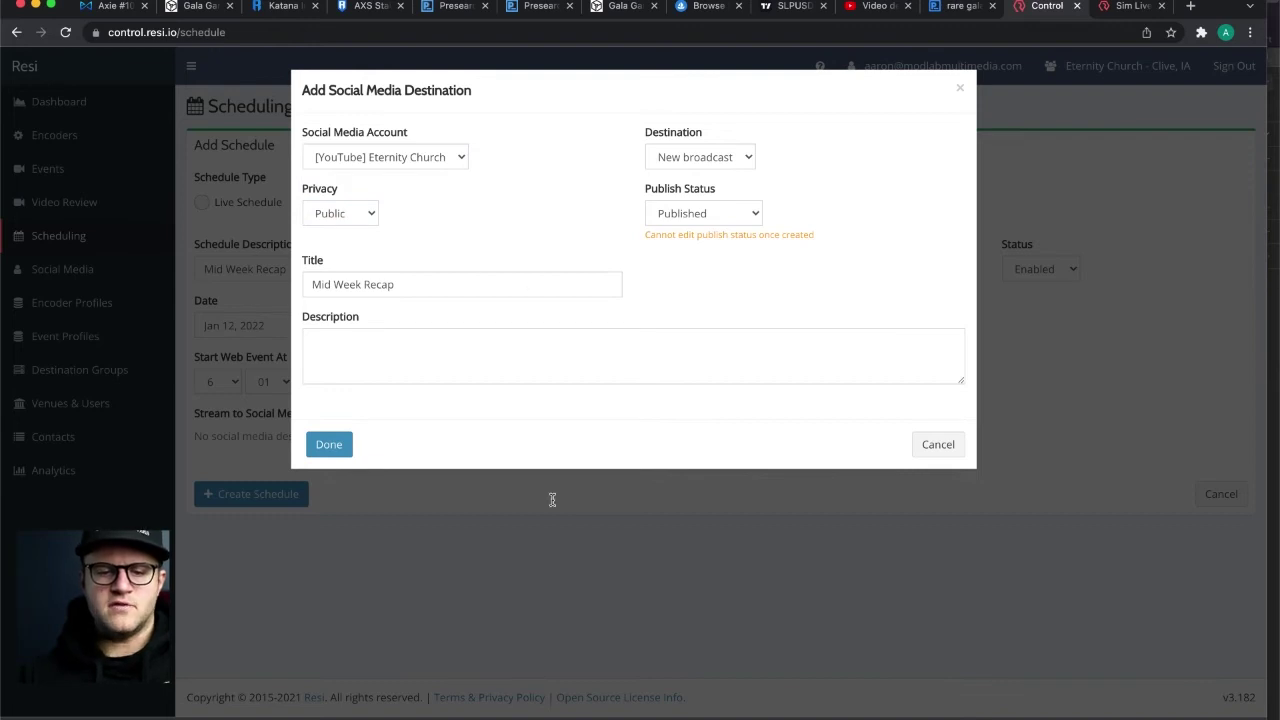
left_click(426, 336)
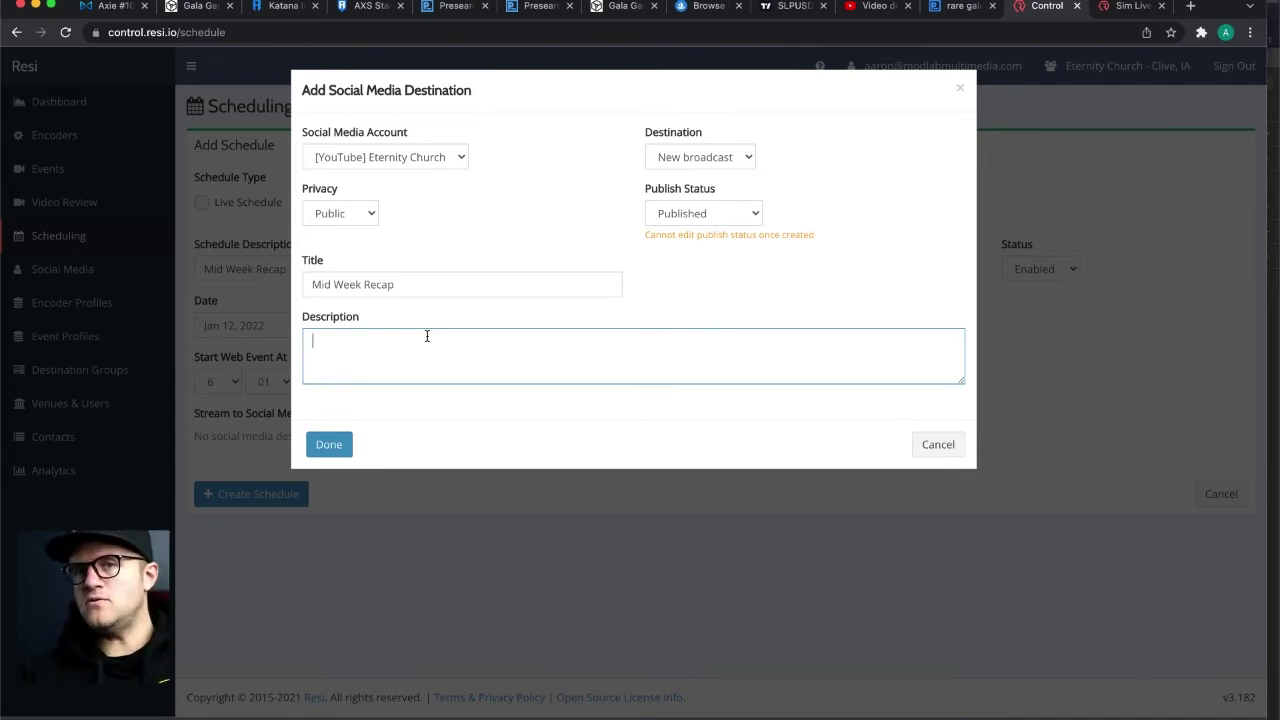
left_click(330, 444)
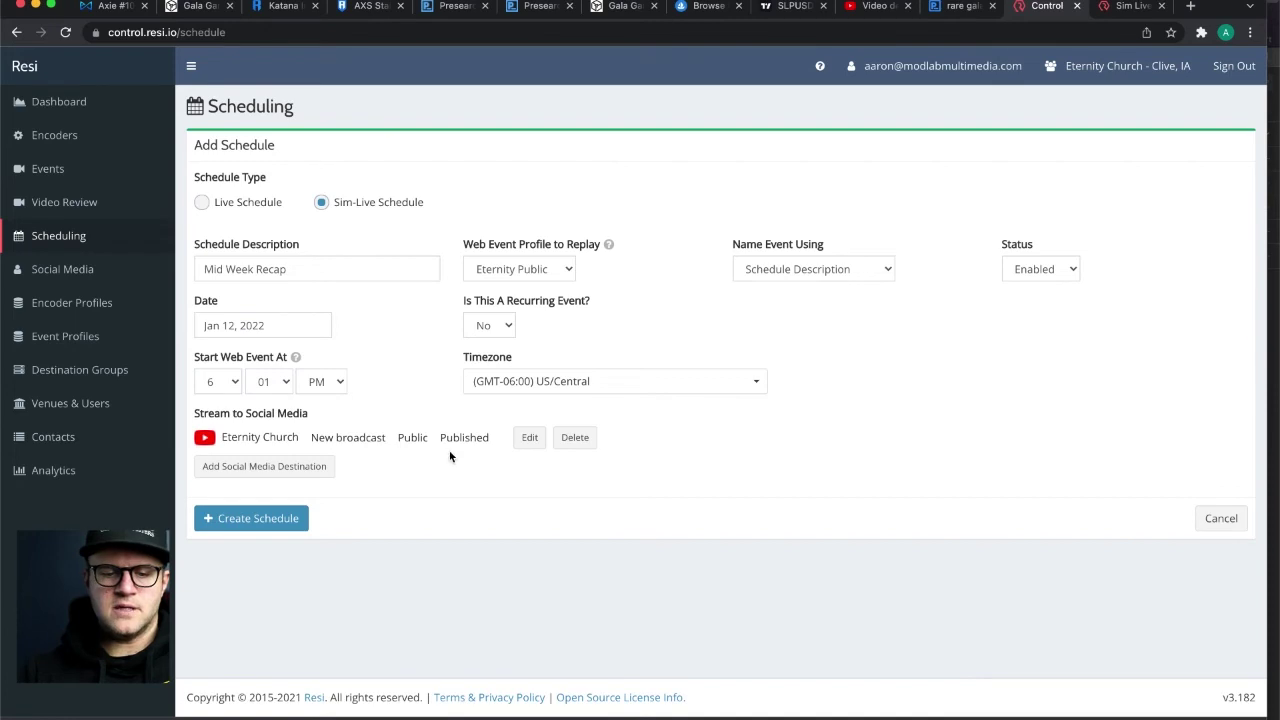
Create the sim-live schedule and check the Mid Week Recap entry on January 12 in the calendar.
left_click(264, 521)
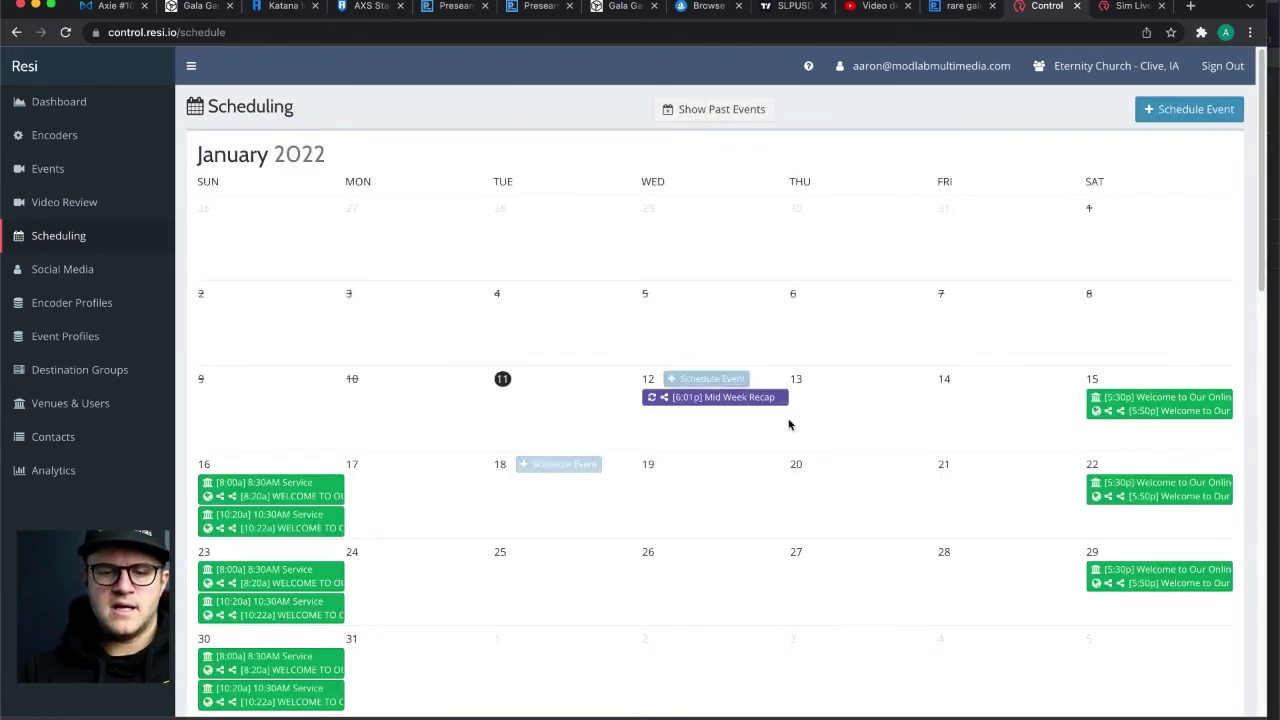
scroll(713, 432, "down", 2)
mouse_move(730, 335)
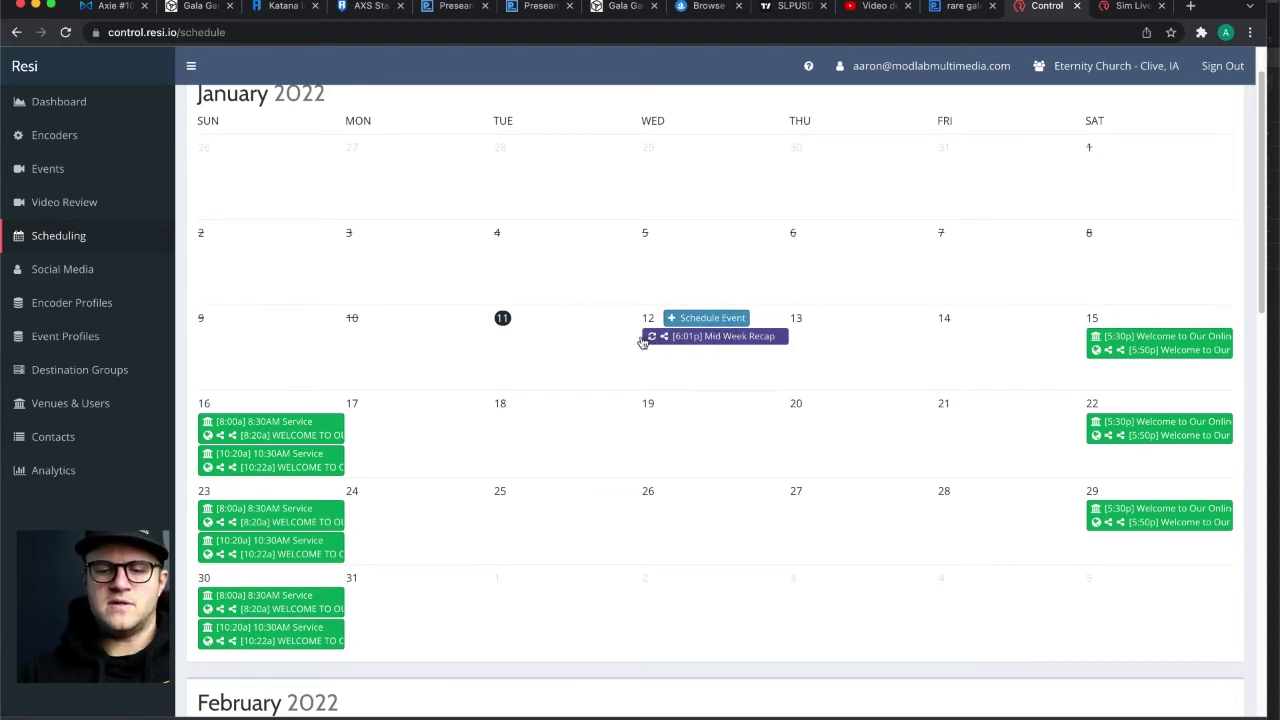
left_click_drag(657, 338, 648, 402)
scroll(857, 491, "up", 2)
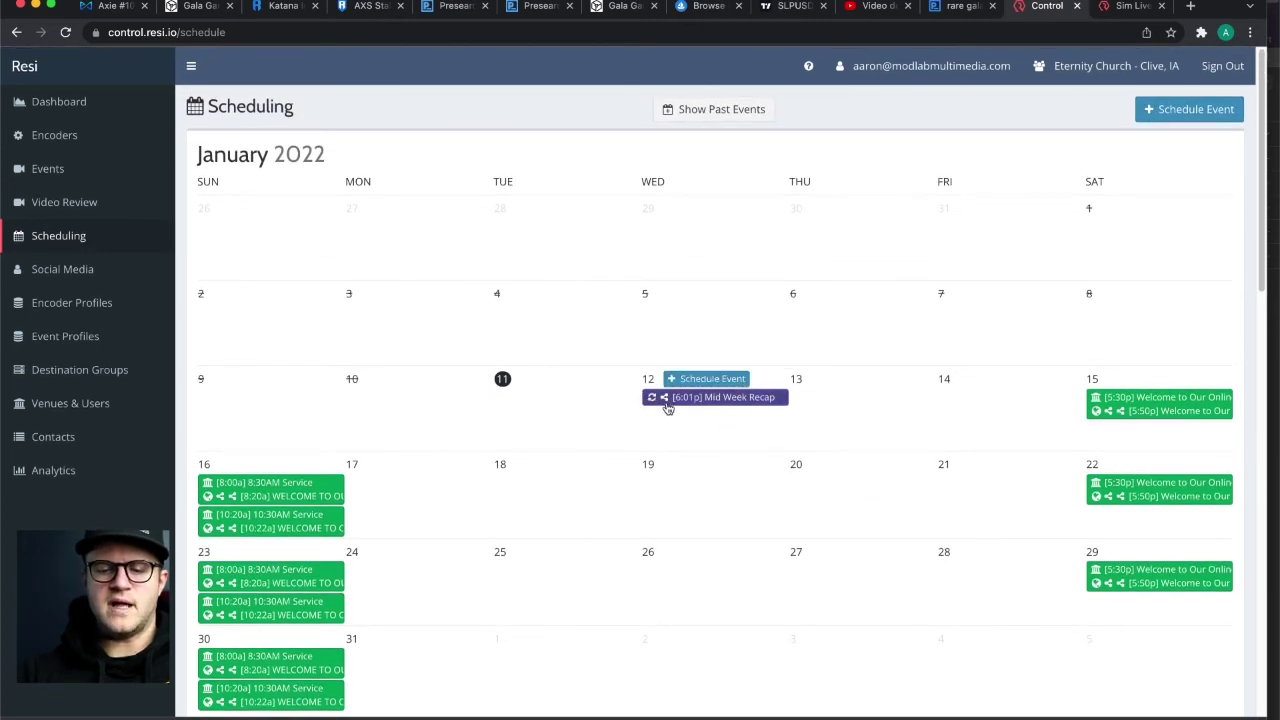
scroll(931, 486, "down", 1)
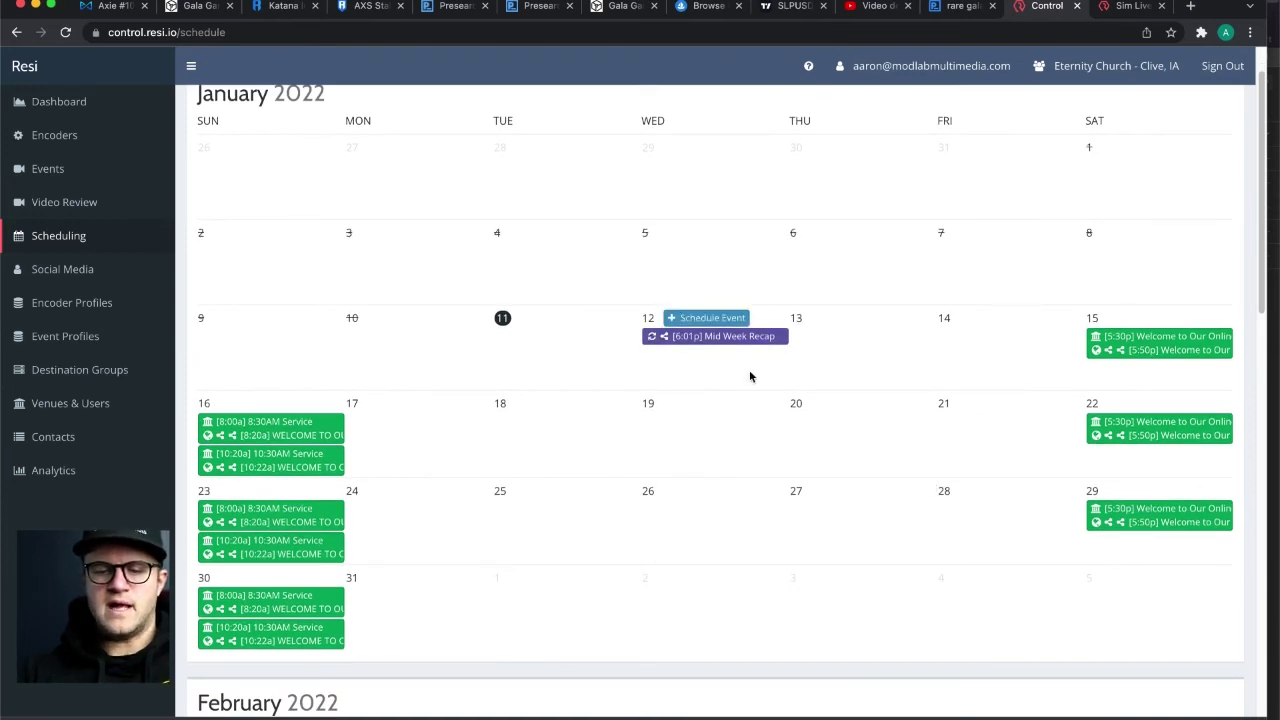
scroll(750, 376, "down", 1)
scroll(750, 376, "up", 2)
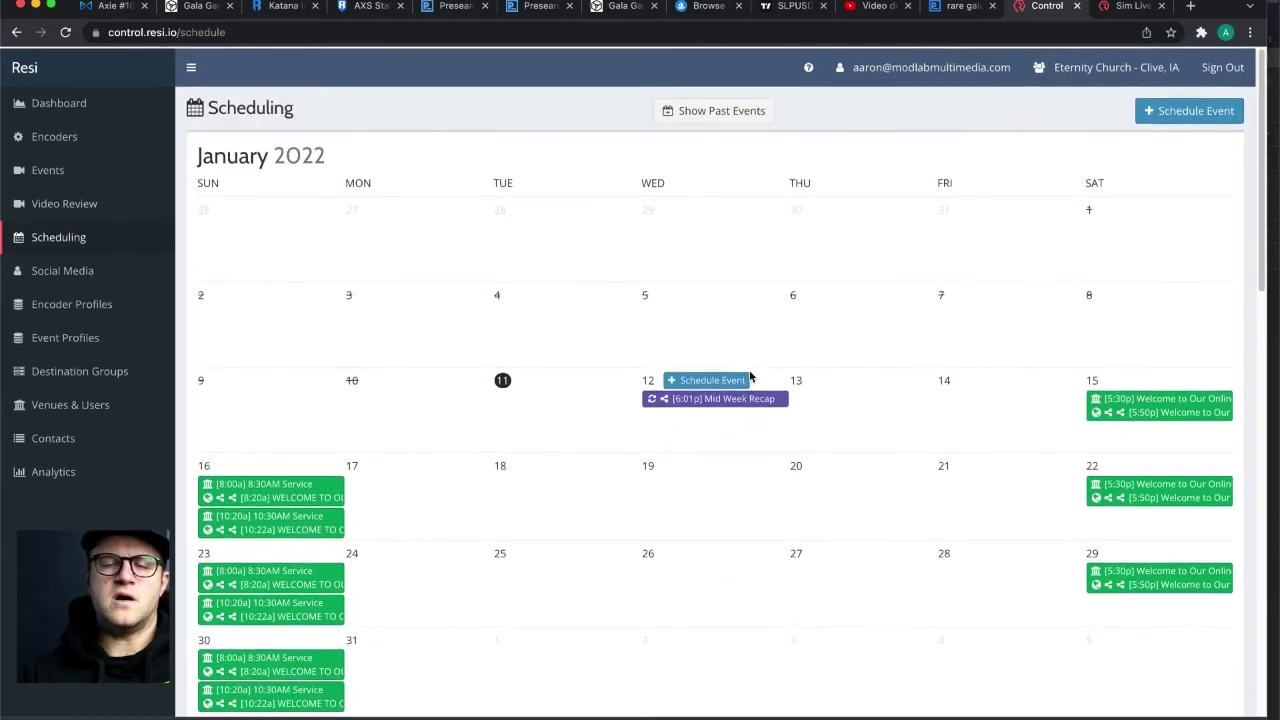
scroll(790, 400, "down", 2)
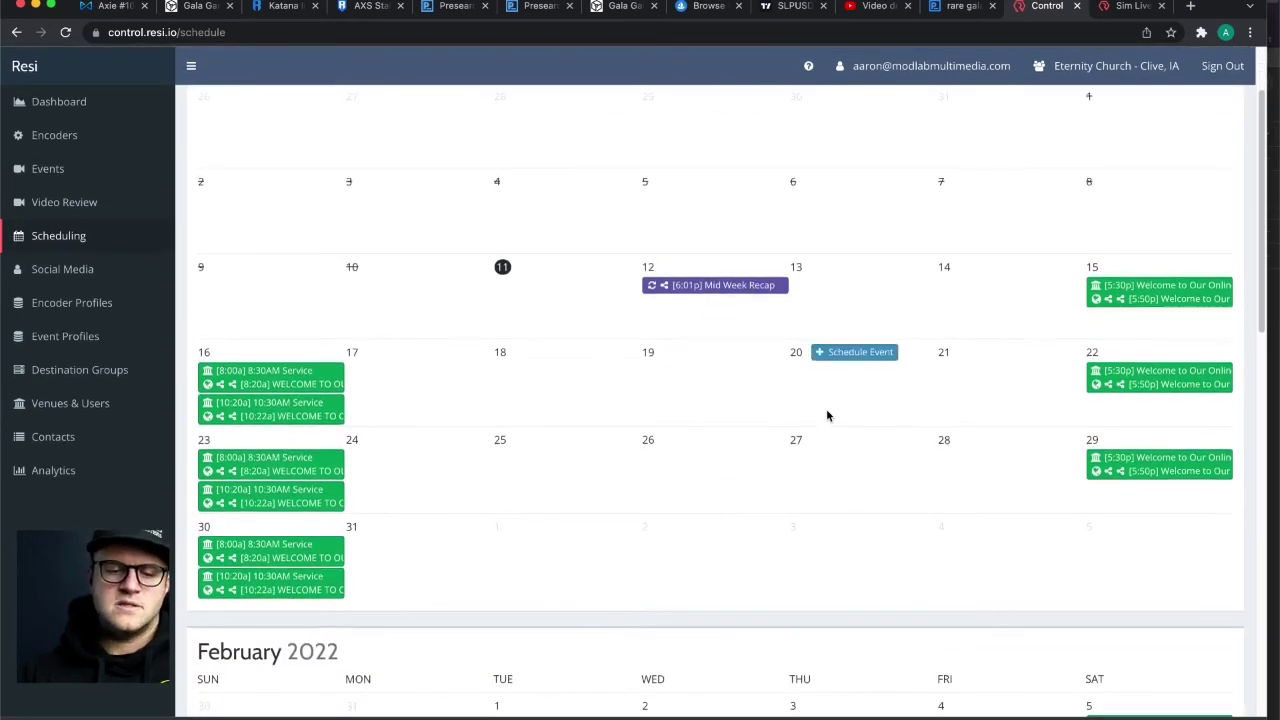
scroll(827, 411, "down", 2)
scroll(827, 411, "up", 4)
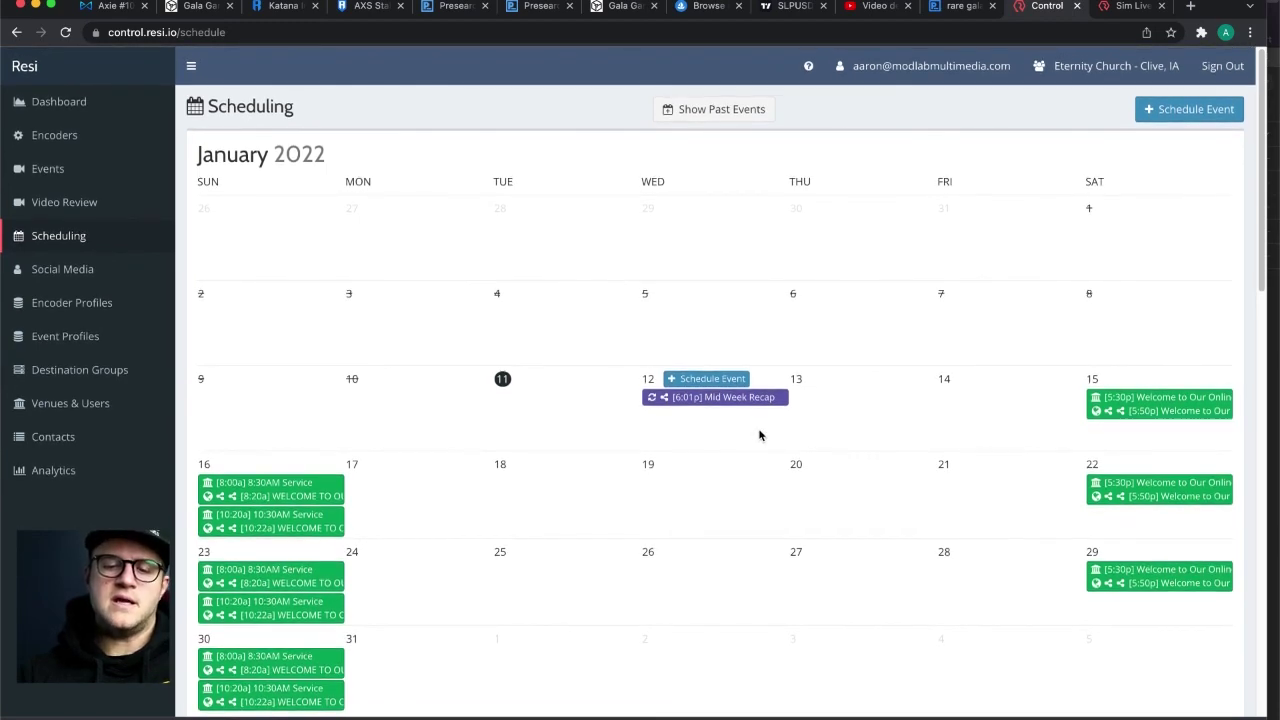
scroll(757, 434, "down", 3)
scroll(759, 435, "up", 4)
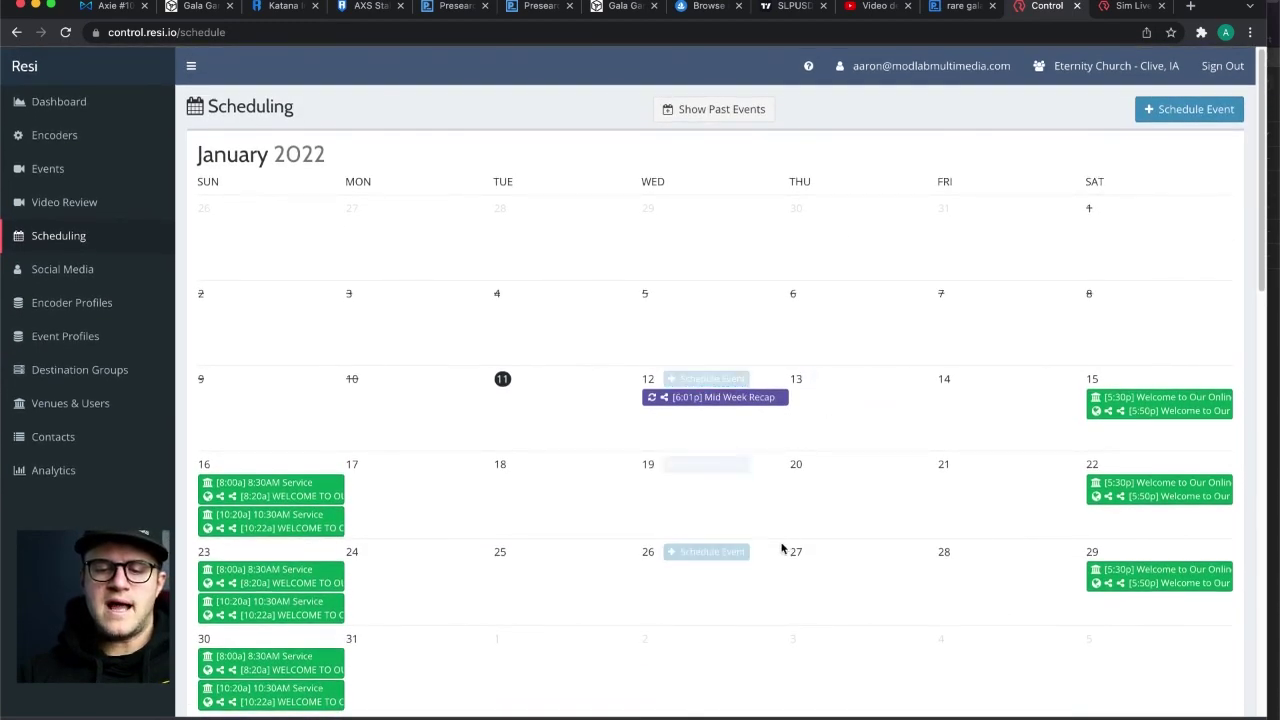
scroll(720, 500, "down", 2)
scroll(716, 496, "up", 4)
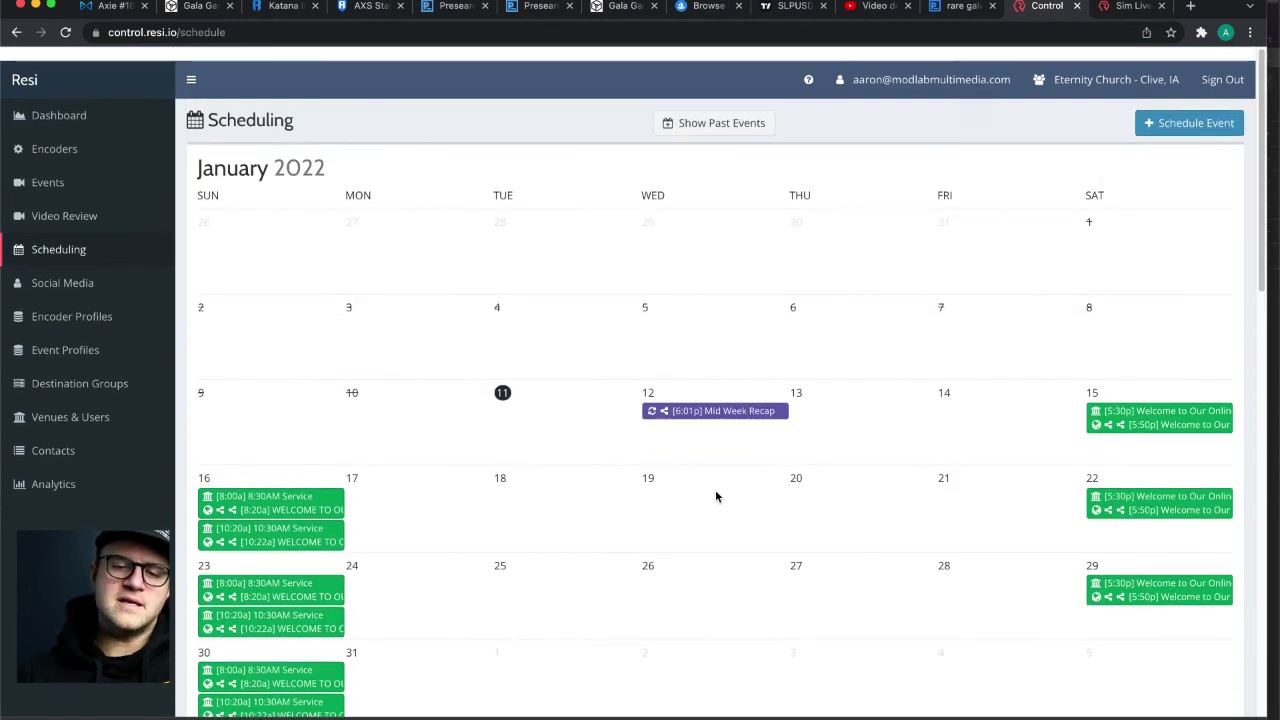